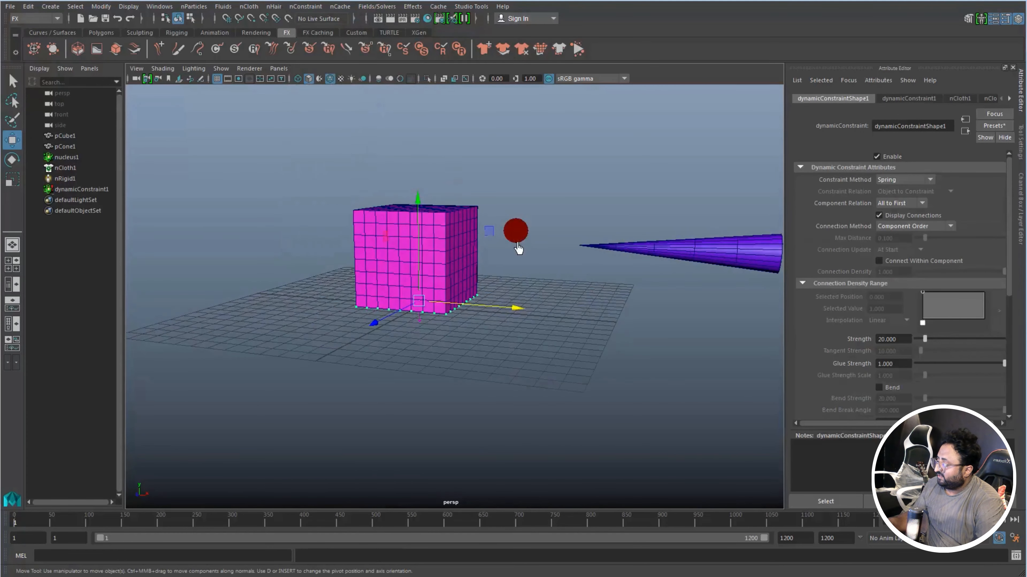
# - Set the nCloth cube's Collide Strength to 0.2
pyautogui.click(390, 268)
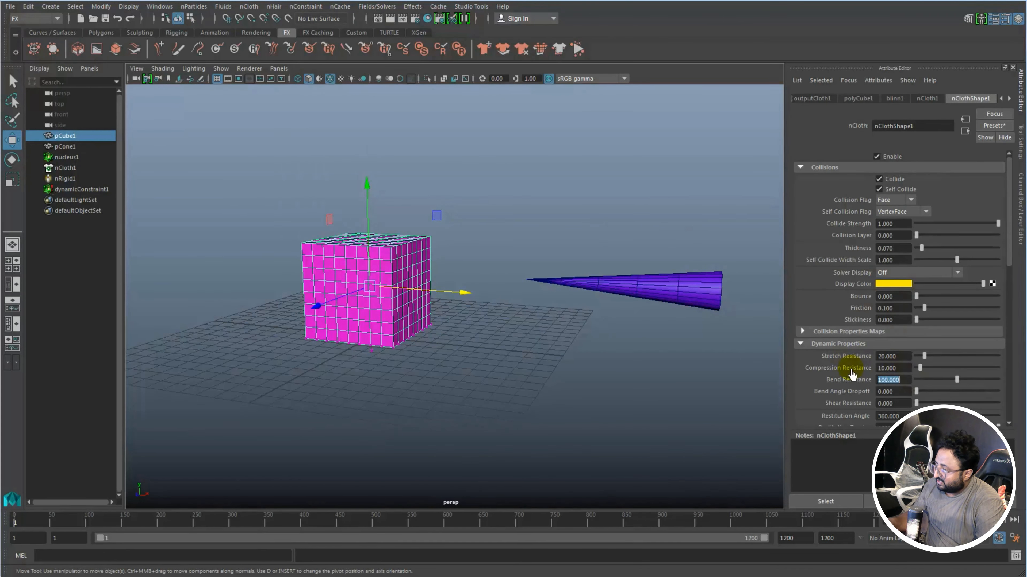
pyautogui.click(903, 224)
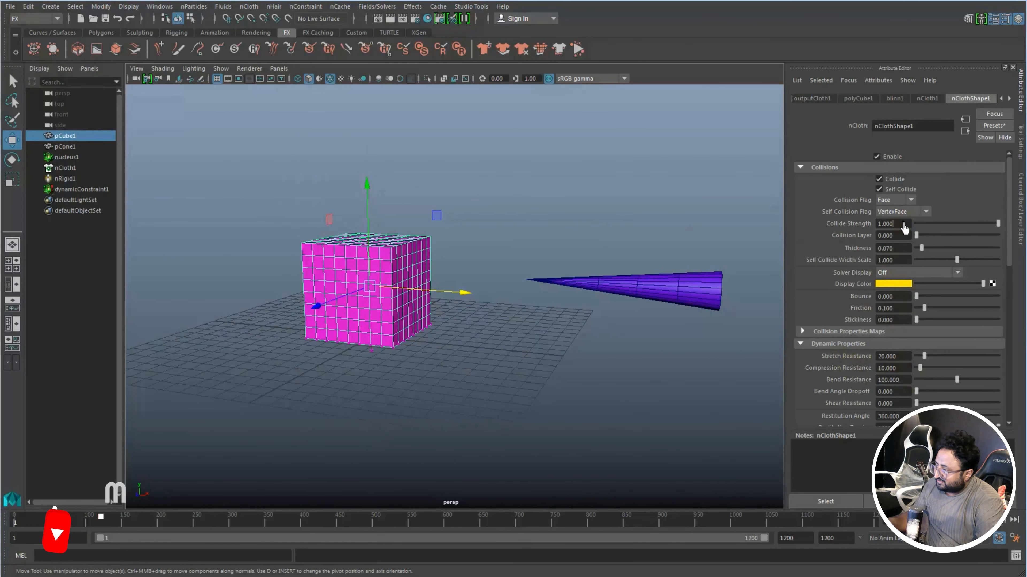
pyautogui.doubleClick(903, 225)
pyautogui.write('0')
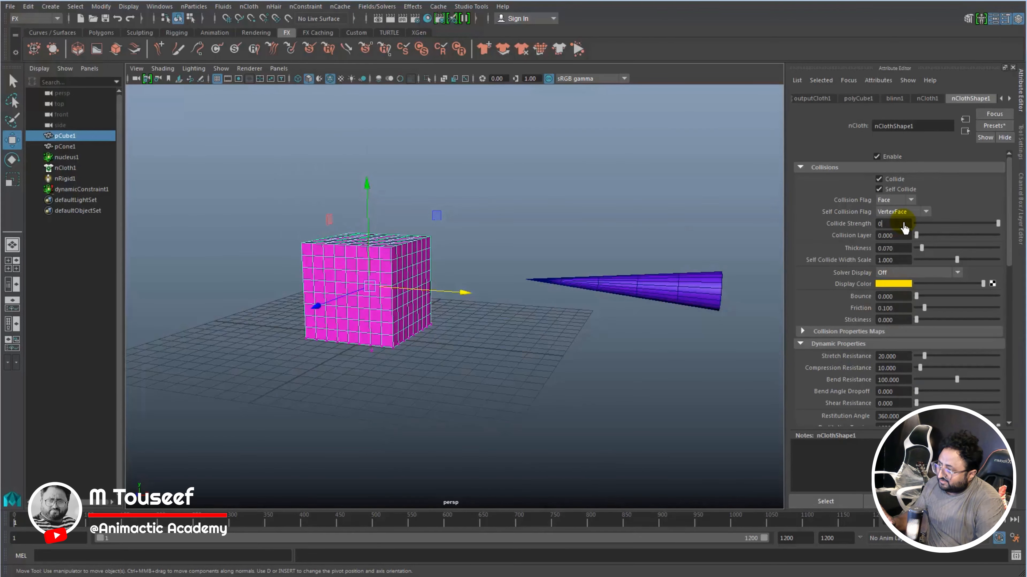
# - Set the Collide Strength of the cone's nRigid shape to 0.2
pyautogui.click(706, 288)
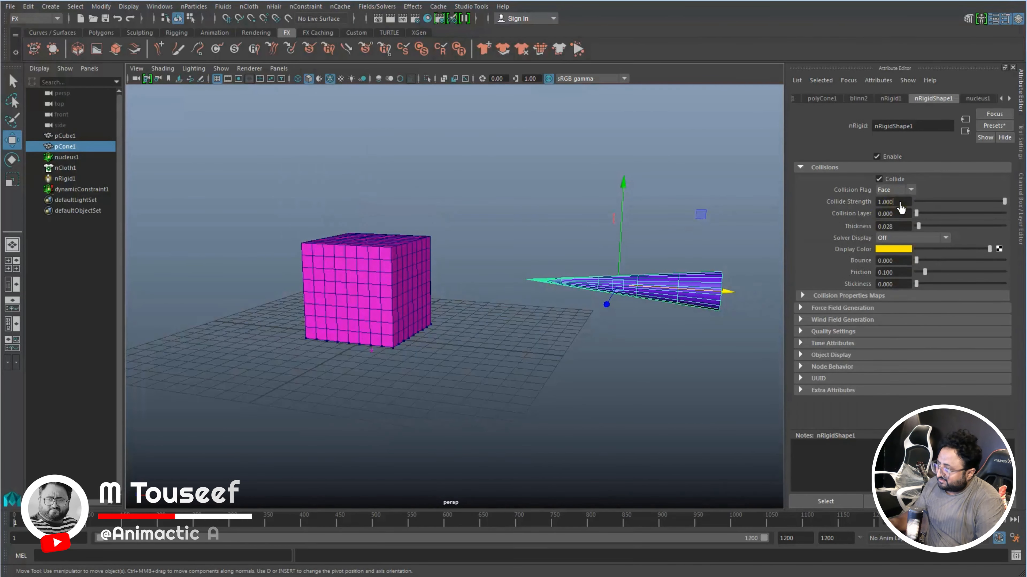
pyautogui.doubleClick(900, 202)
pyautogui.write('0.2')
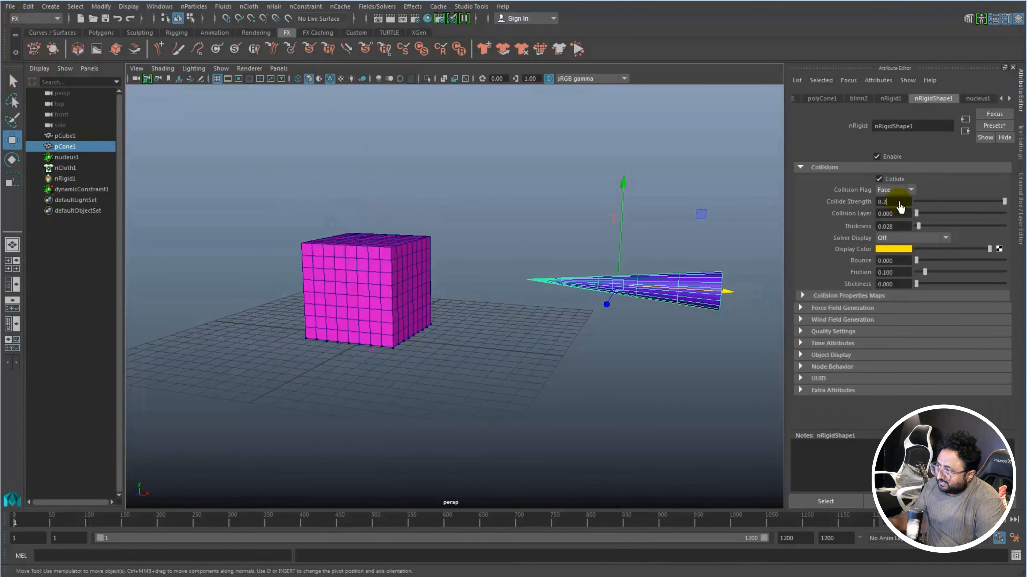
pyautogui.click(691, 378)
# - Move the cone slightly down so that it points at the side of the cube
pyautogui.click(674, 276)
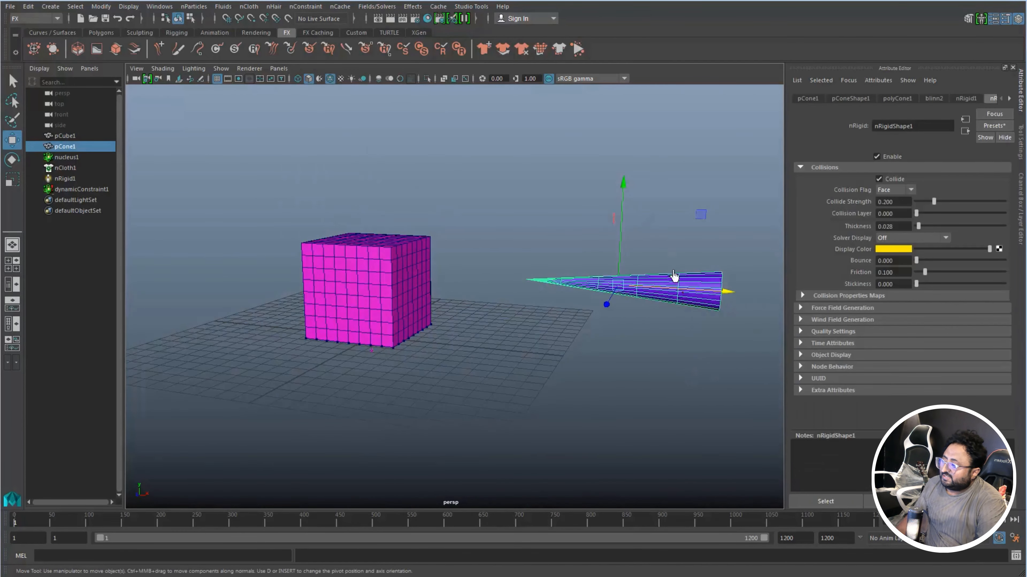
pyautogui.moveTo(623, 180); pyautogui.dragTo(622, 200)
pyautogui.keyDown('alt'); pyautogui.moveTo(623, 200); pyautogui.dragTo(614, 209, button='middle'); pyautogui.keyUp('alt')
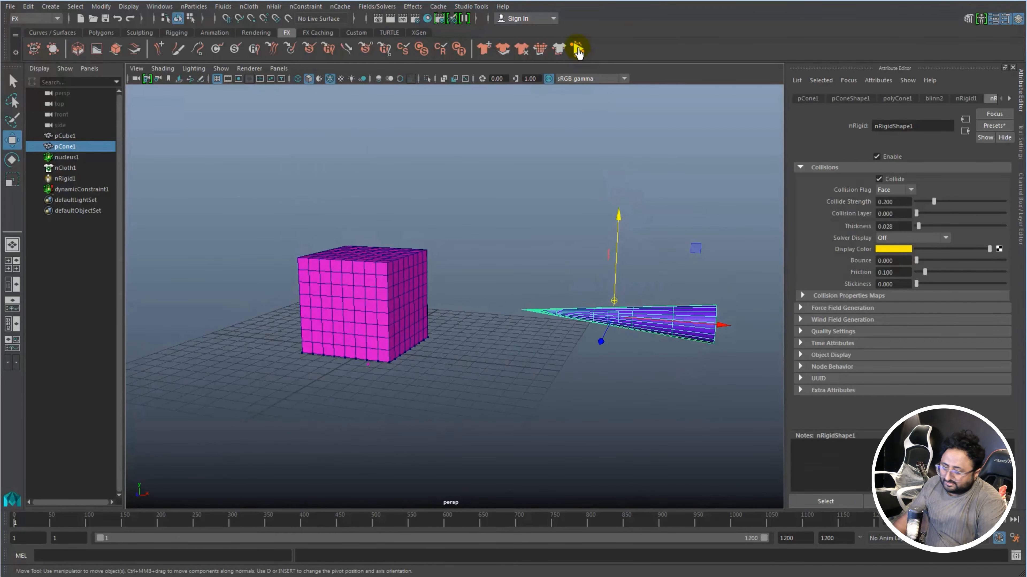
# - Run interactive playback, push the cone horizontally into the cube to test the weak collision, and rewind to the first frame
pyautogui.click(578, 50)
pyautogui.moveTo(707, 323); pyautogui.dragTo(483, 337)
pyautogui.hotkey('alt', 'shift', 'v')
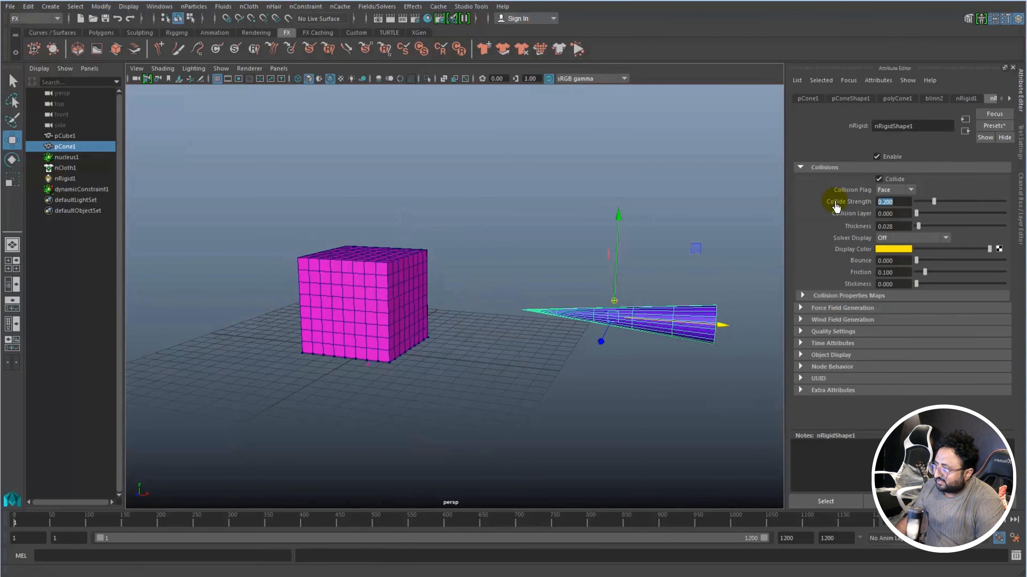
# - Set the cone's Collide Strength to 3 and change the cube's Collide Strength as well
pyautogui.press('Return')
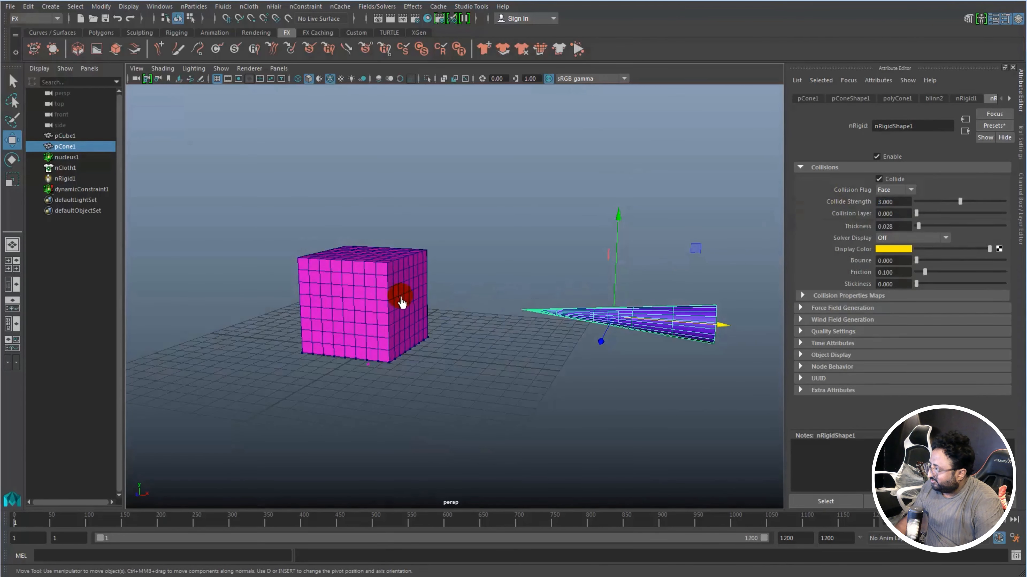
pyautogui.click(401, 302)
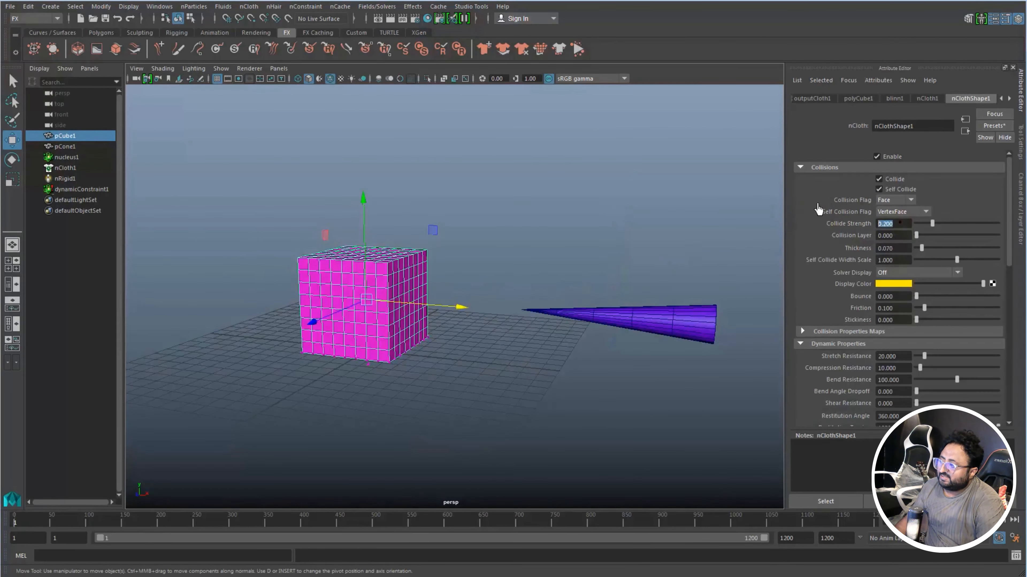
pyautogui.press('Return')
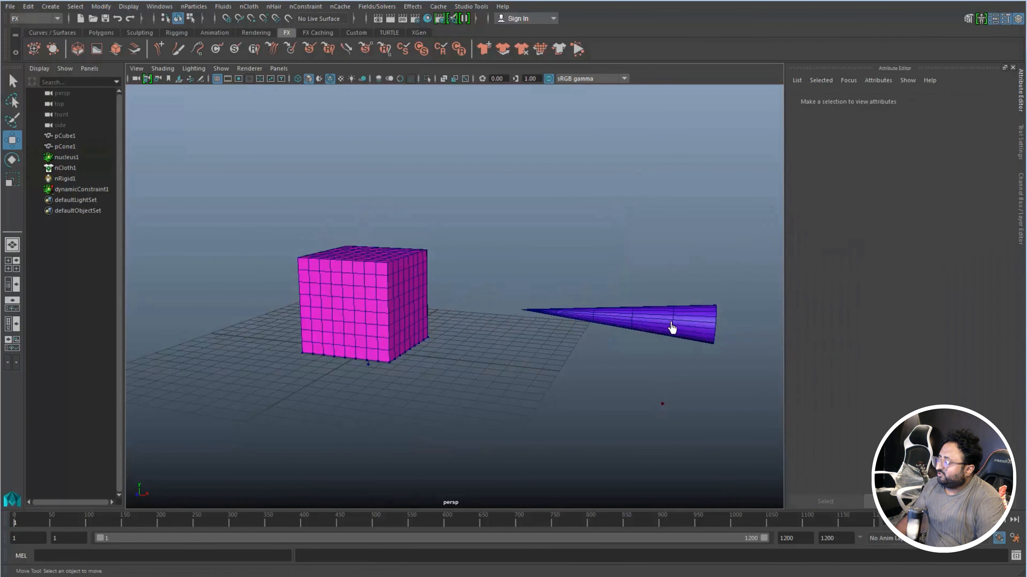
# - Test the stronger collision in interactive playback by pushing the cone through the cube and pulling it out, undo the moves and rewind
pyautogui.click(671, 327)
pyautogui.click(578, 48)
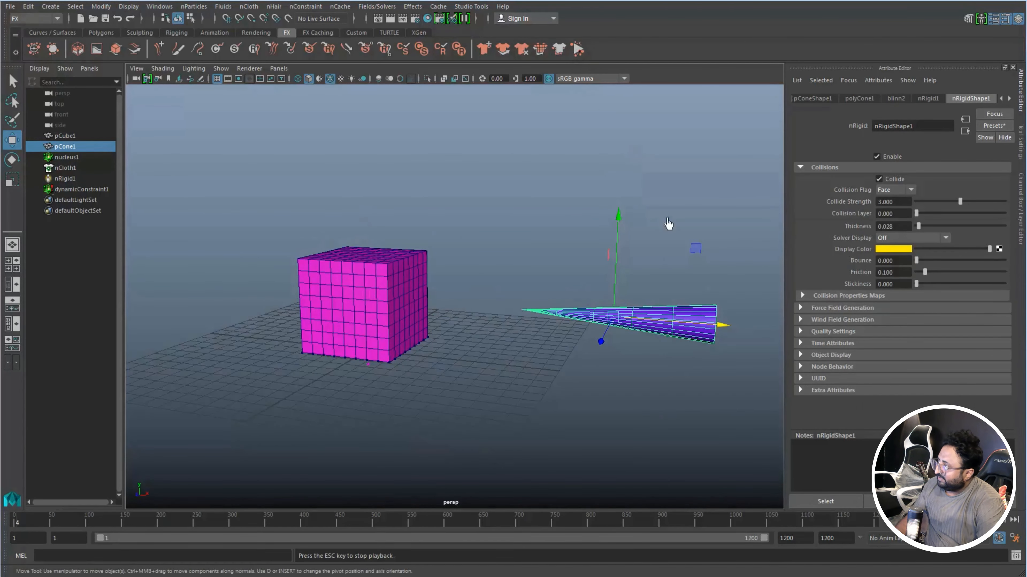
pyautogui.moveTo(723, 332); pyautogui.dragTo(461, 298)
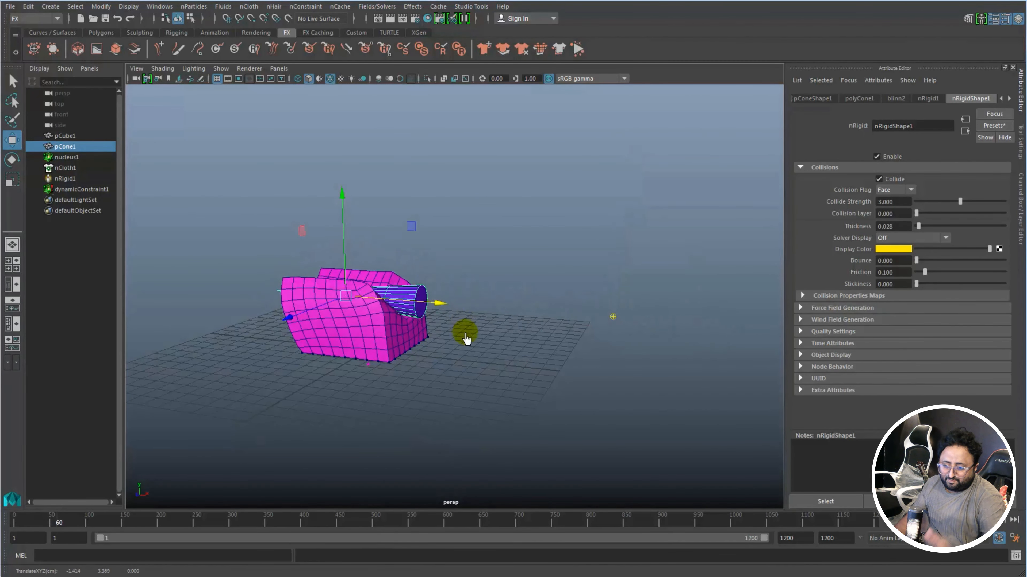
pyautogui.keyDown('alt'); pyautogui.moveTo(466, 339); pyautogui.dragTo(458, 314); pyautogui.keyUp('alt')
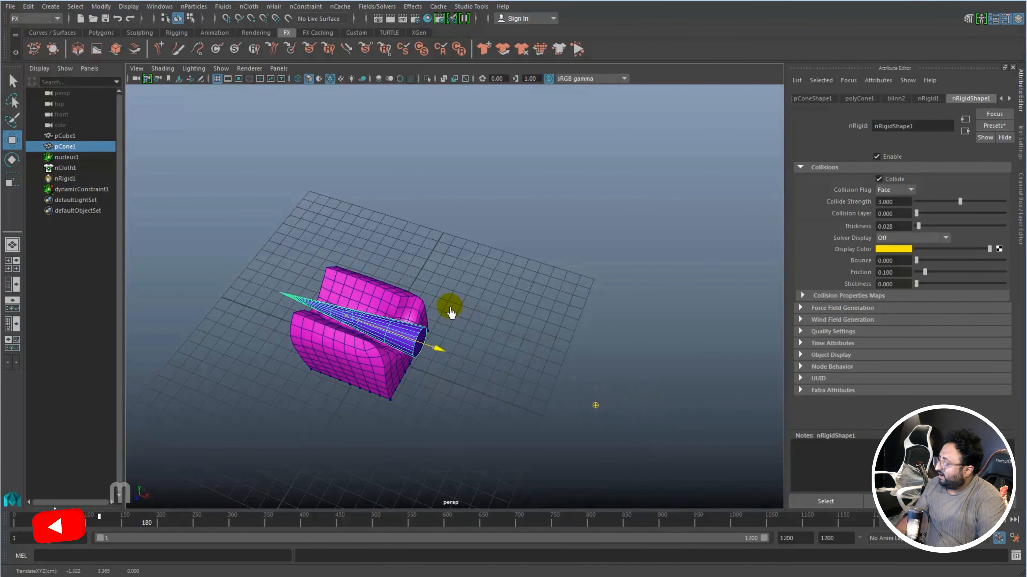
pyautogui.moveTo(451, 312); pyautogui.dragTo(665, 398, button='middle')
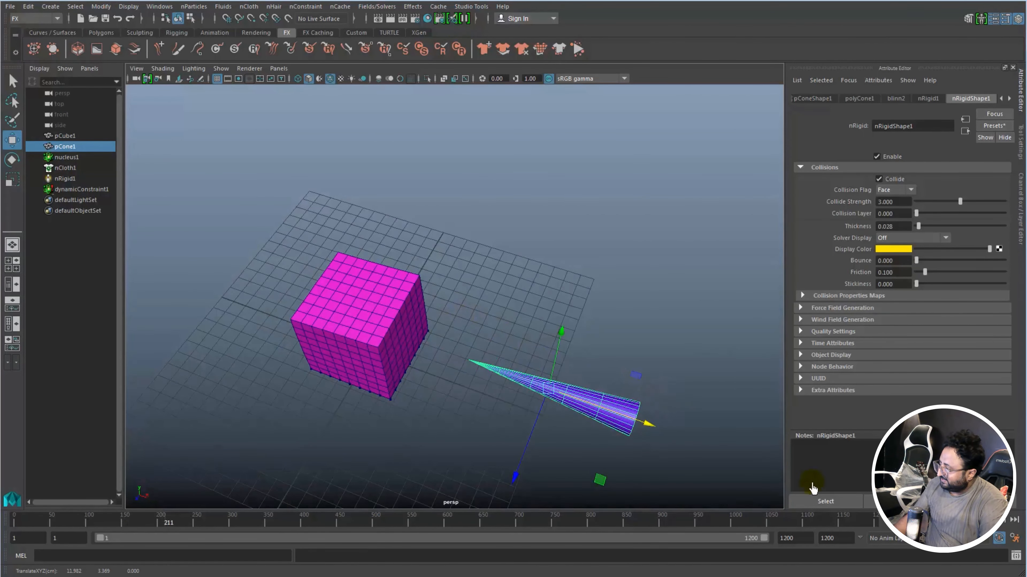
pyautogui.hotkey('ctrl', 'z')
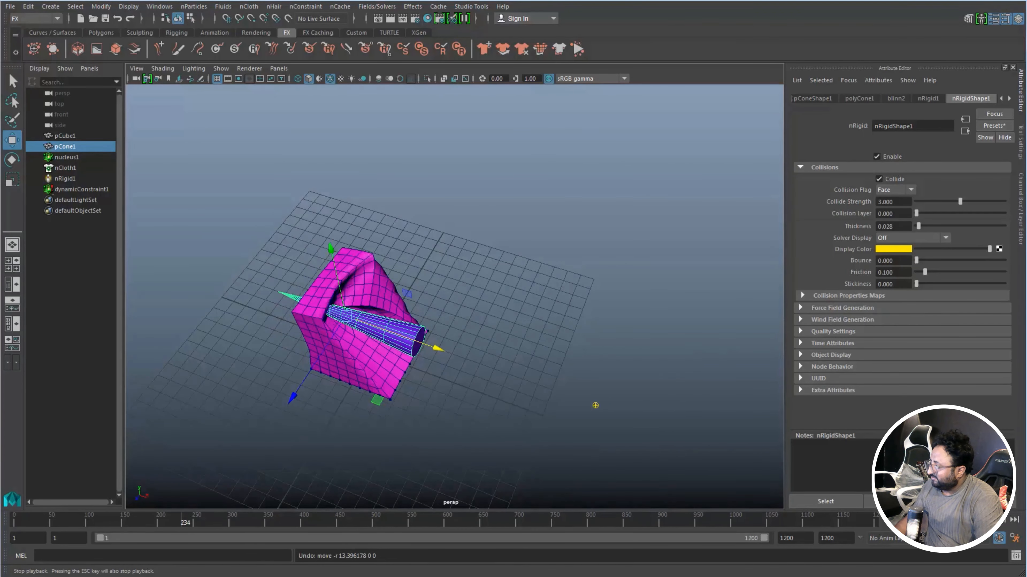
pyautogui.hotkey('ctrl', 'z')
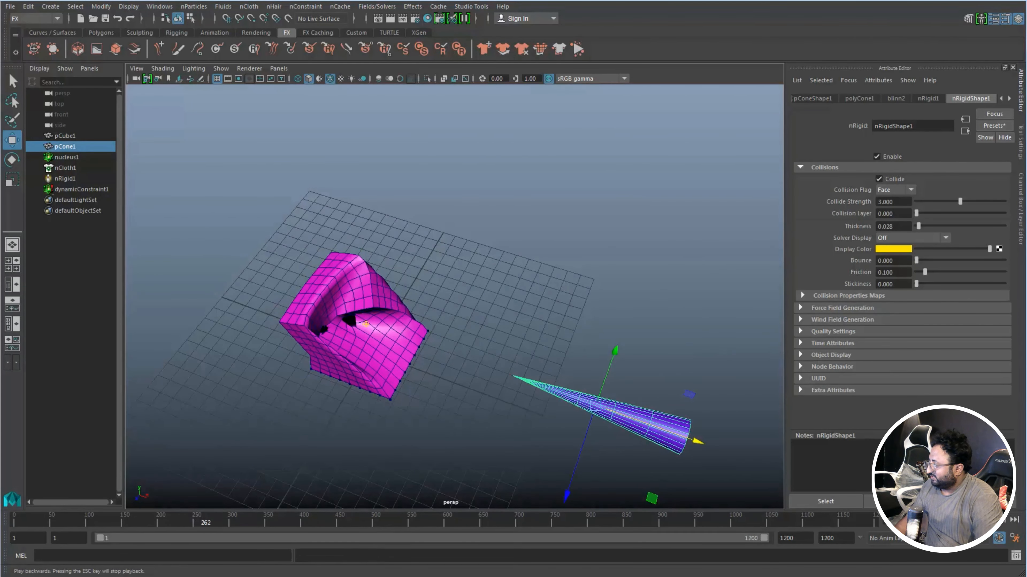
pyautogui.click(937, 521)
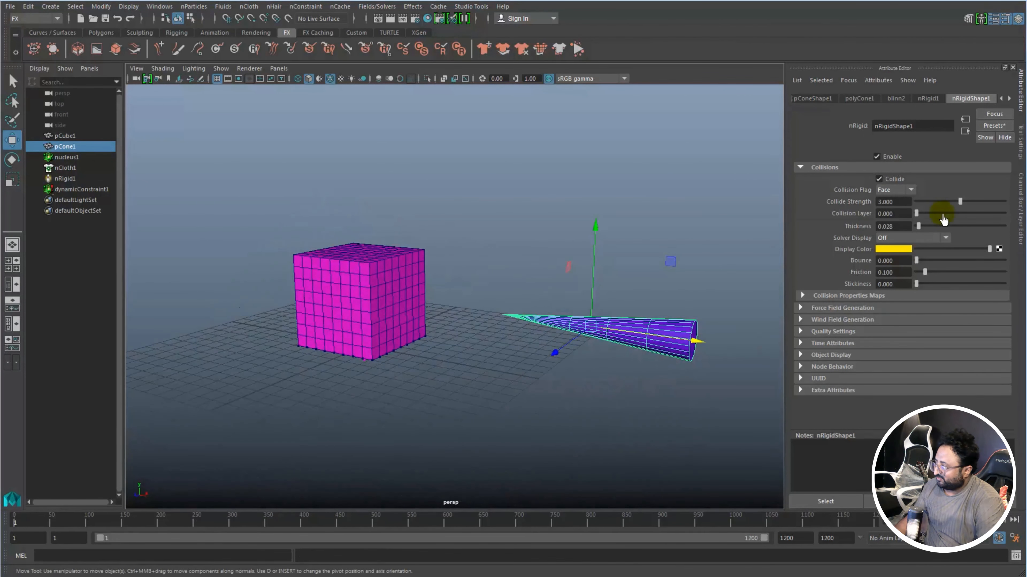
# - Set the cone's Collide Strength to 1
pyautogui.doubleClick(890, 202)
pyautogui.write('1')
pyautogui.press('Return')
# - Play the simulation while pushing the cone into the cube, undo the cone's move and rewind to the first frame
pyautogui.hotkey('alt', 'v')
pyautogui.moveTo(698, 341); pyautogui.dragTo(401, 286)
pyautogui.hotkey('ctrl', 'z')
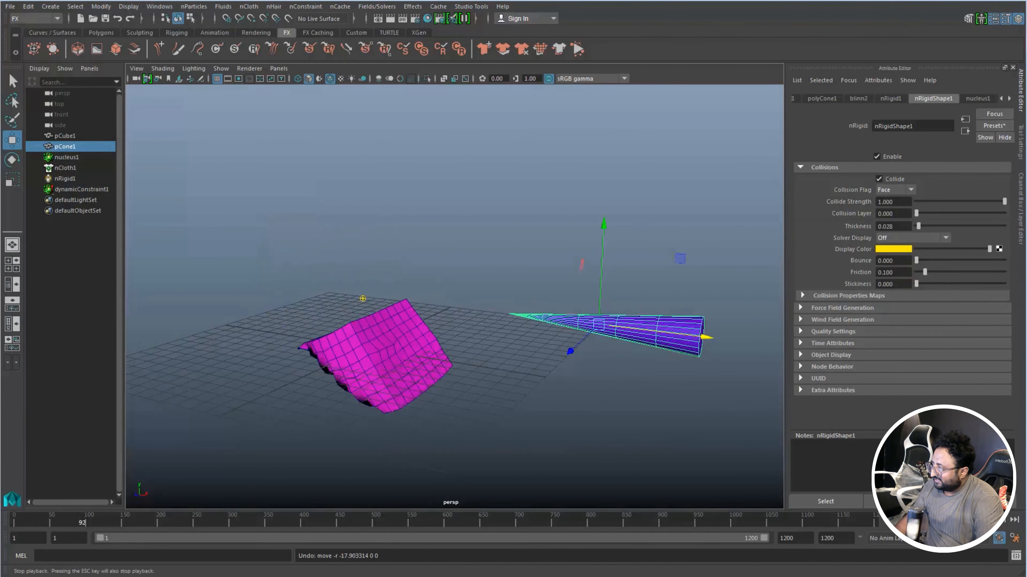
pyautogui.hotkey('shift', 'alt', 'v')
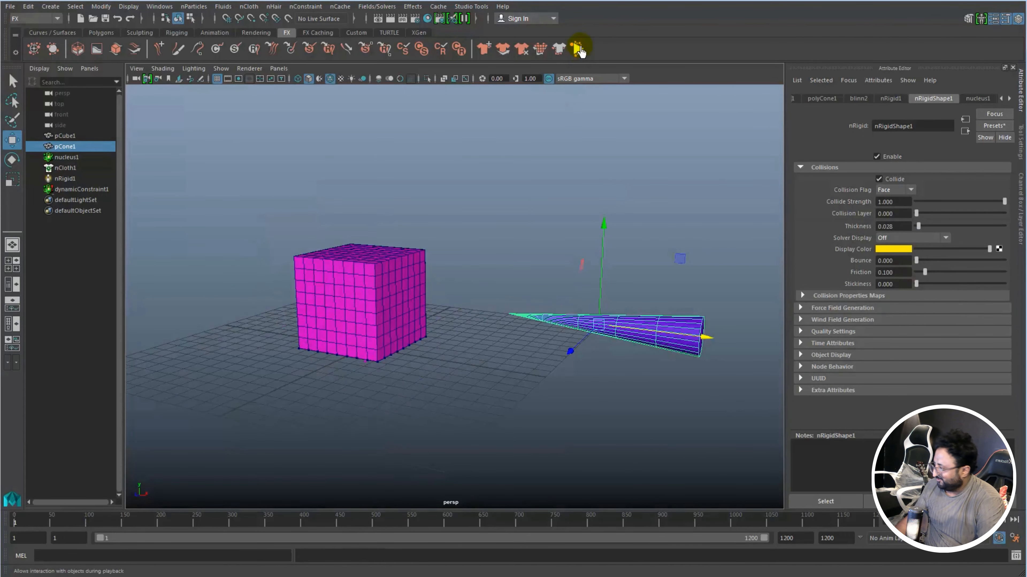
# - Repeat the collision test with interactive playback at Collide Strength 1, undo the cone's move, stop and rewind
pyautogui.hotkey('alt', 'v')
pyautogui.moveTo(700, 337); pyautogui.dragTo(386, 285)
pyautogui.hotkey('ctrl', 'z')
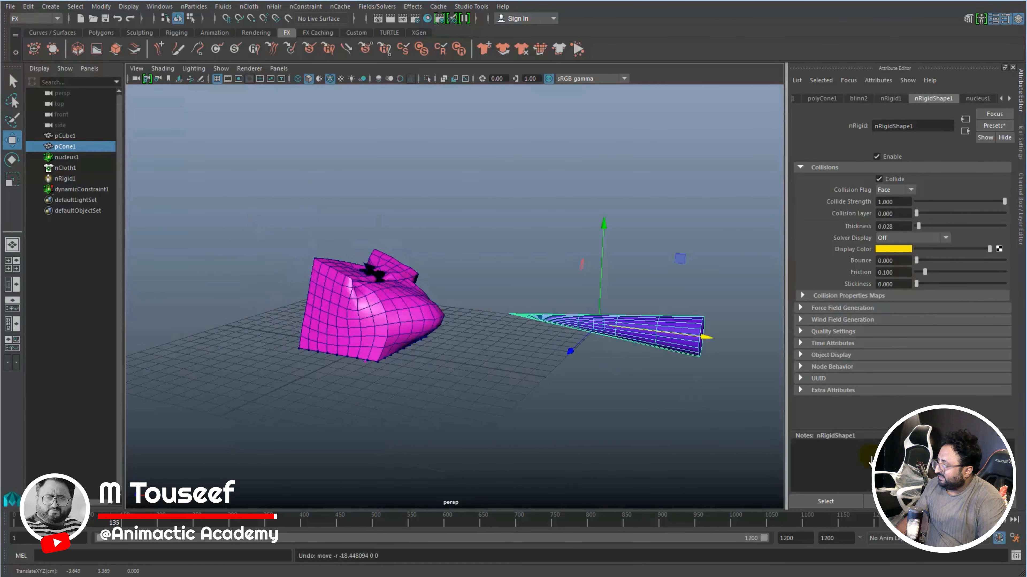
pyautogui.click(978, 520)
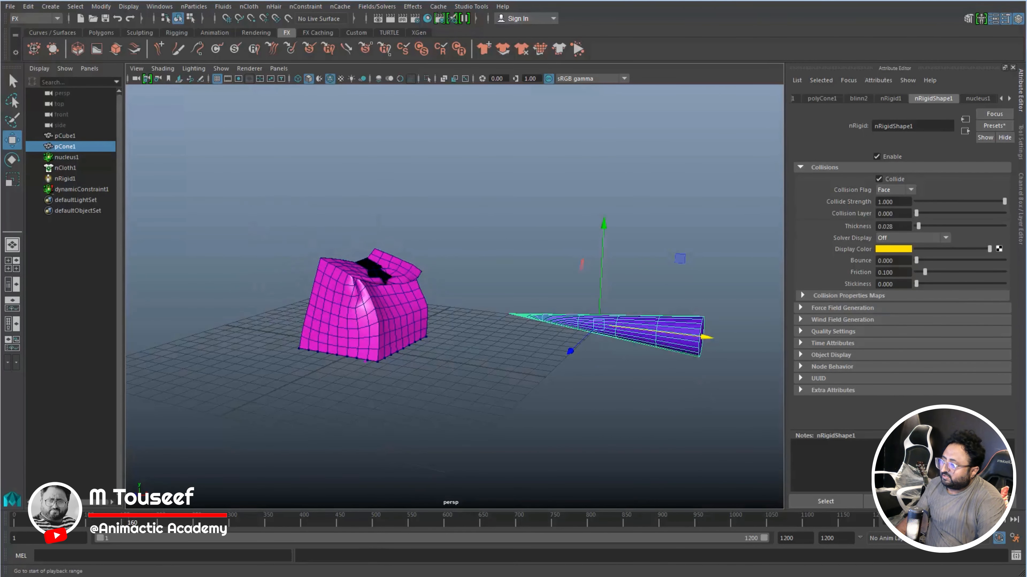
pyautogui.click(929, 520)
# - Set the Collide Strength of the cone's nRigid shape to 0.7
pyautogui.doubleClick(893, 201)
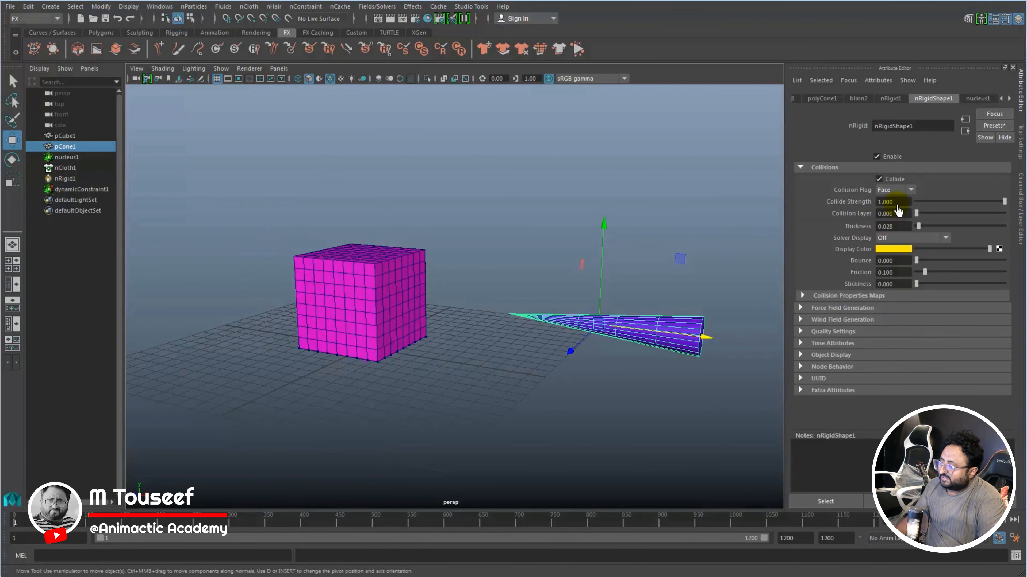
pyautogui.write('0.')
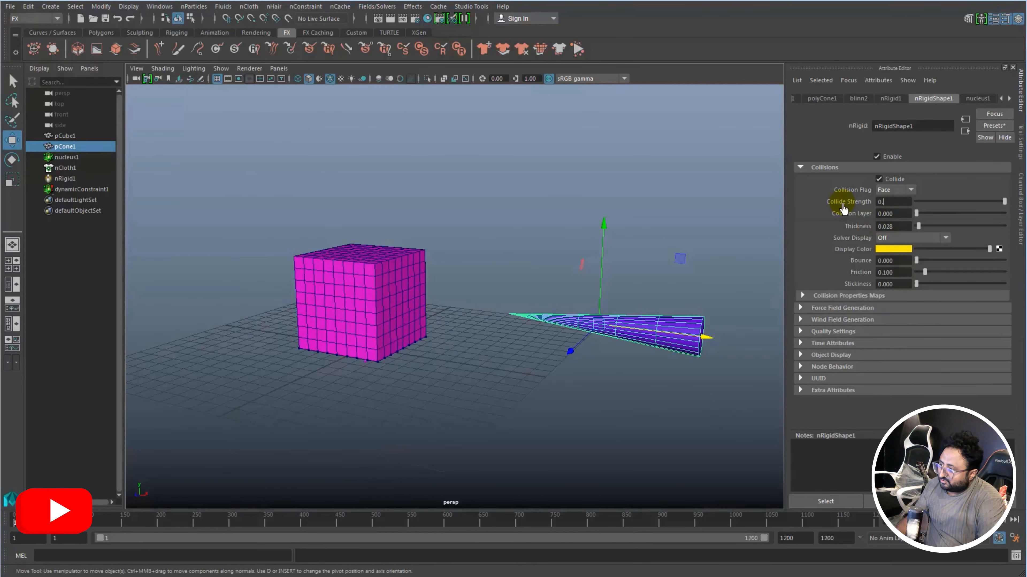
pyautogui.write('7')
pyautogui.press('Return')
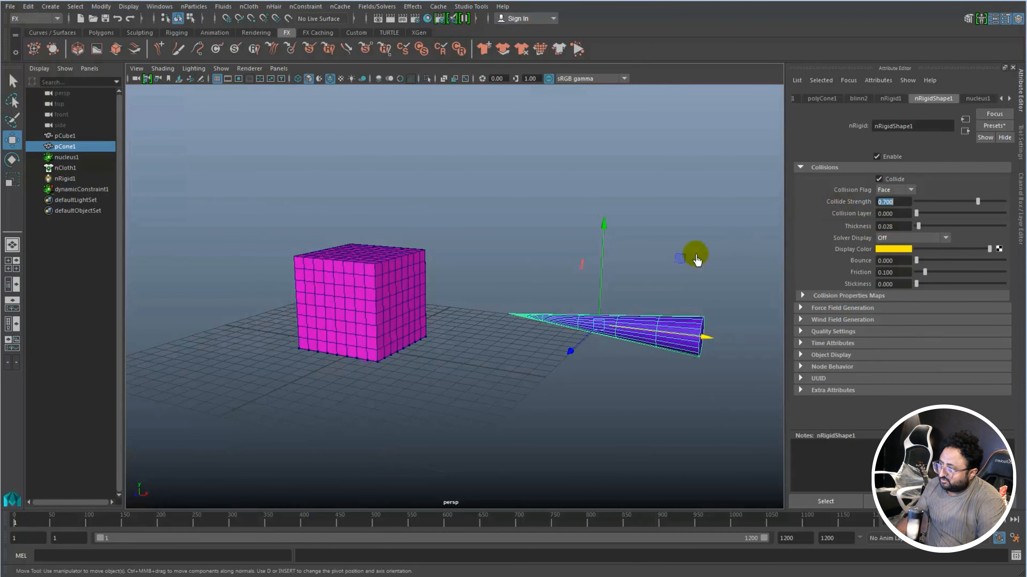
# - Set the nCloth cube's Collide Strength to 0.7
pyautogui.click(387, 289)
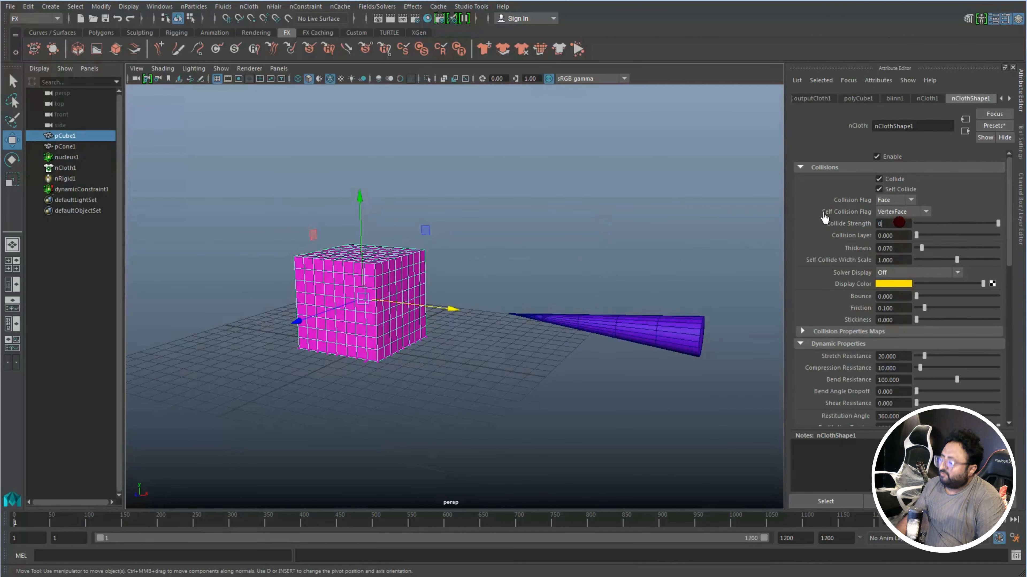
pyautogui.write('0.7')
pyautogui.press('Return')
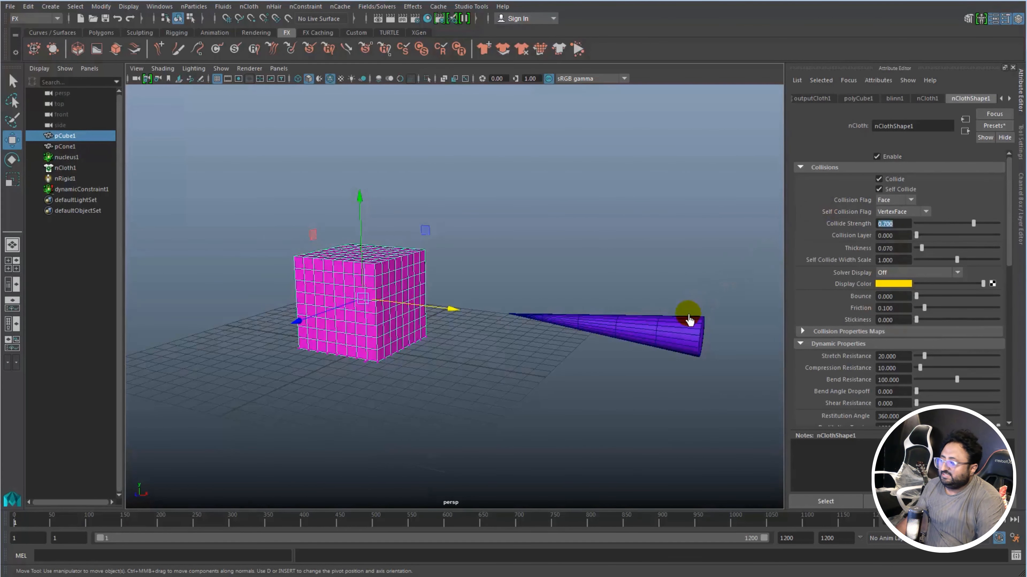
# - Push the cone into the cube during interactive playback to test Collide Strength 0.7, and undo the cone's move
pyautogui.click(683, 339)
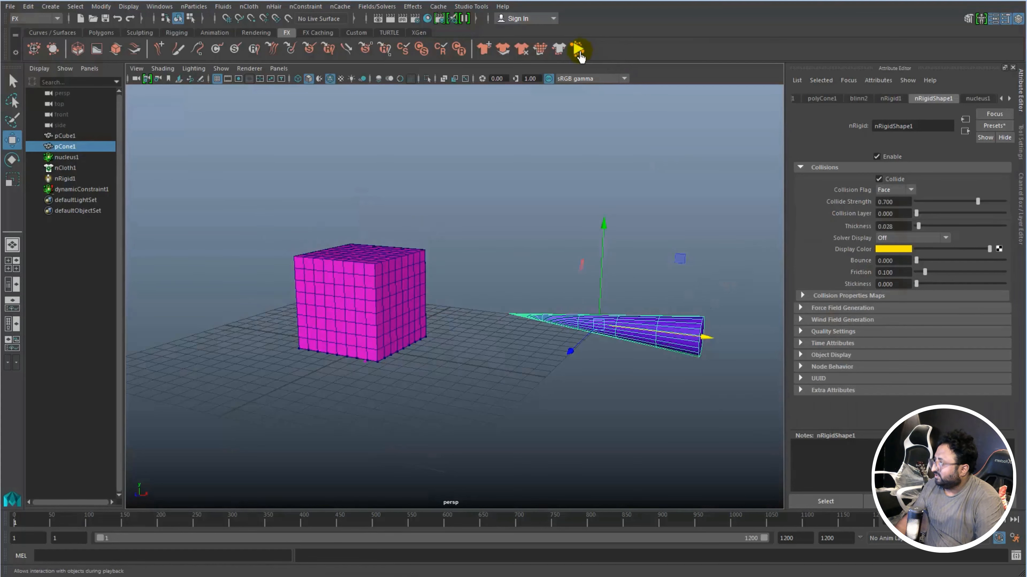
pyautogui.click(581, 49)
pyautogui.moveTo(706, 342); pyautogui.dragTo(414, 333)
pyautogui.hotkey('ctrl', 'z')
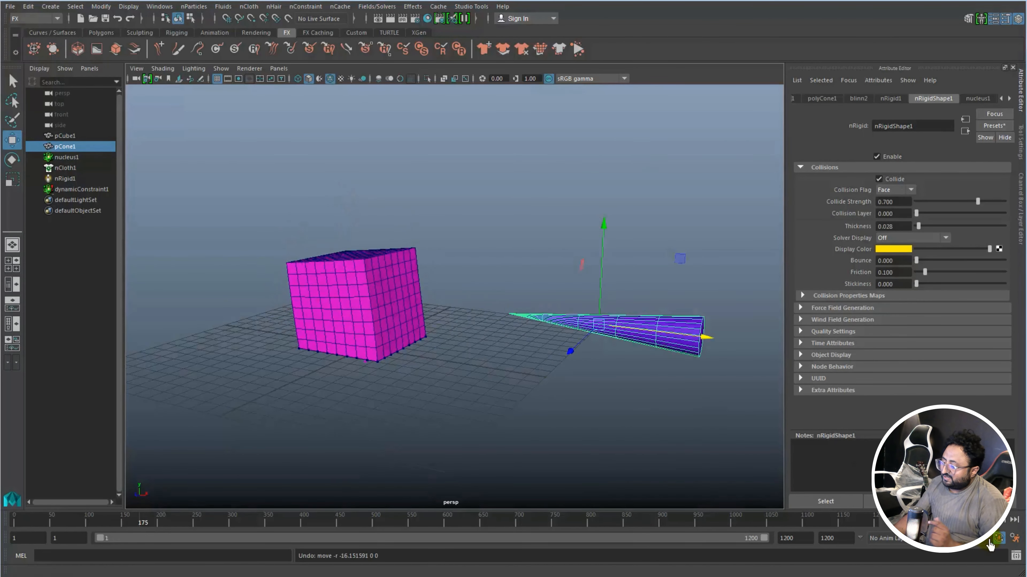
# - Stop and rewind the simulation, and set the cone's Collide Strength to 0
pyautogui.click(976, 520)
pyautogui.click(926, 519)
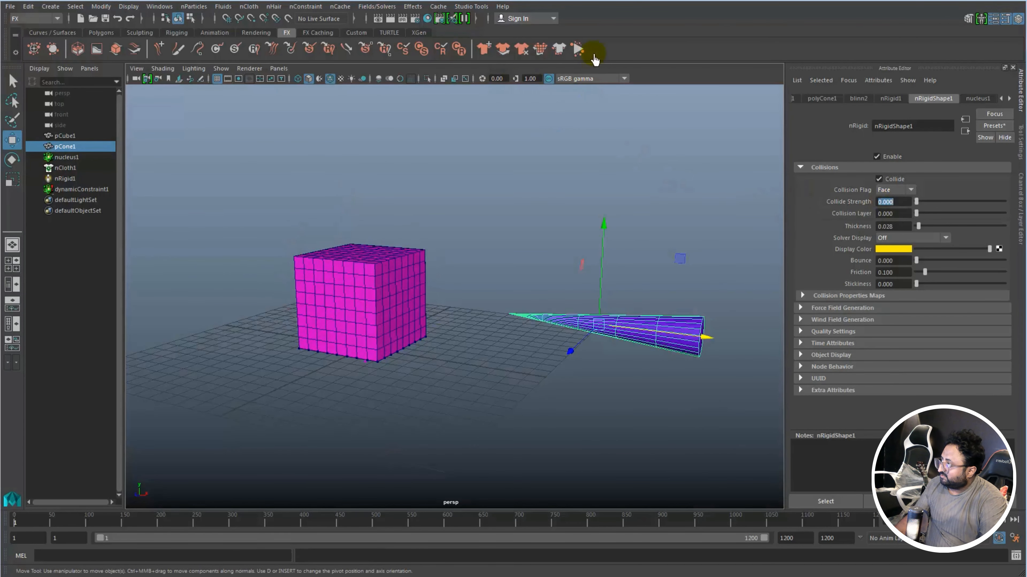
# - Run interactive playback and move the cone horizontally to test zero Collide Strength, undo the move and stop playback
pyautogui.click(578, 49)
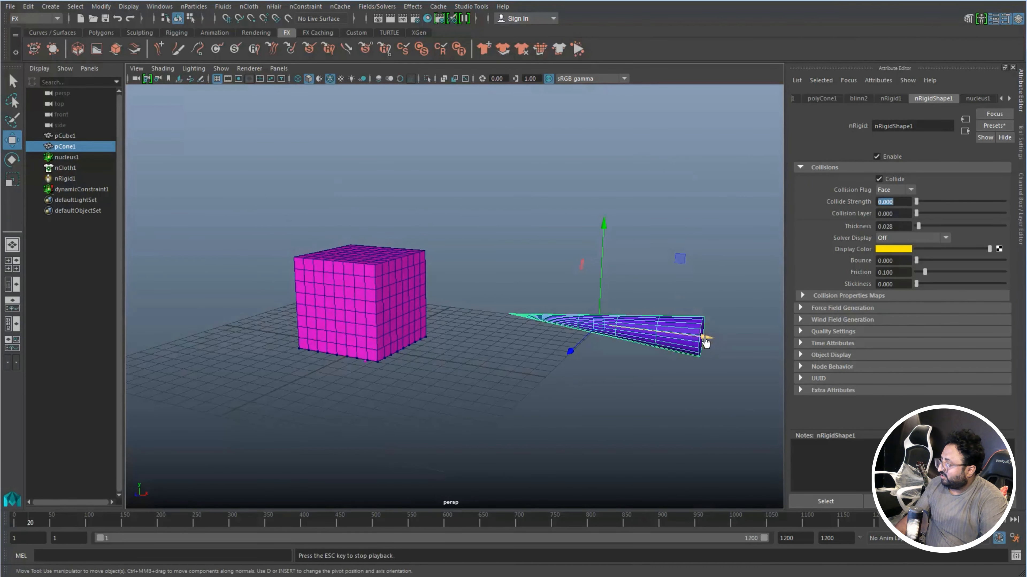
pyautogui.moveTo(706, 342); pyautogui.dragTo(824, 381)
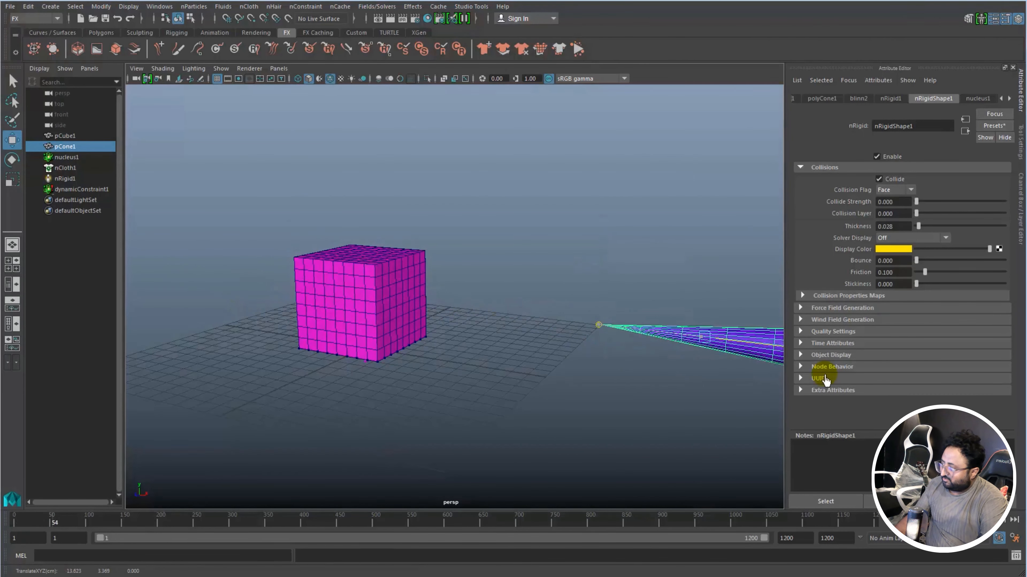
pyautogui.hotkey('ctrl', 'z')
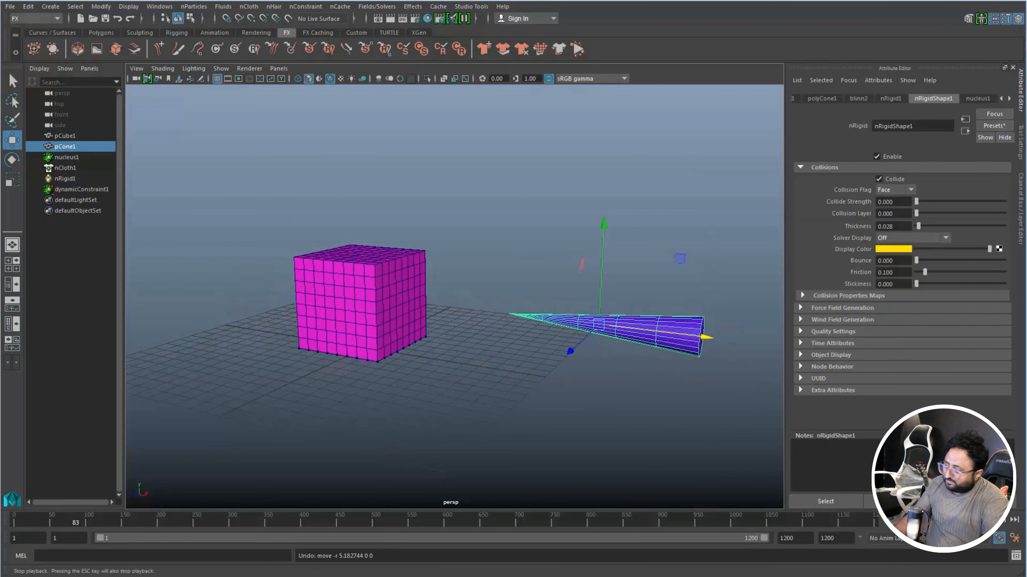
pyautogui.press('Escape')
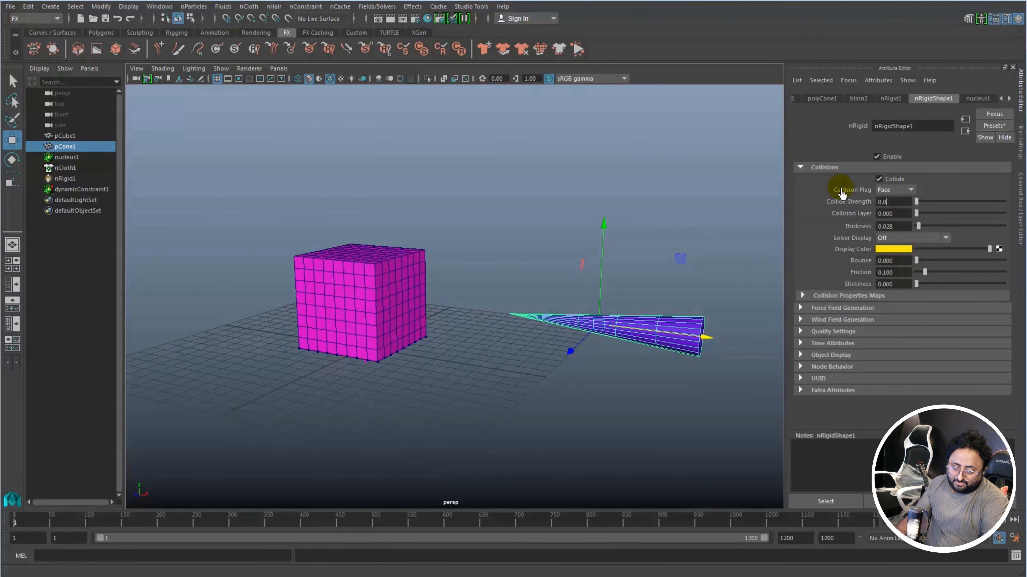
# - Set the cone's Collide Strength to 0.05
pyautogui.press('Return')
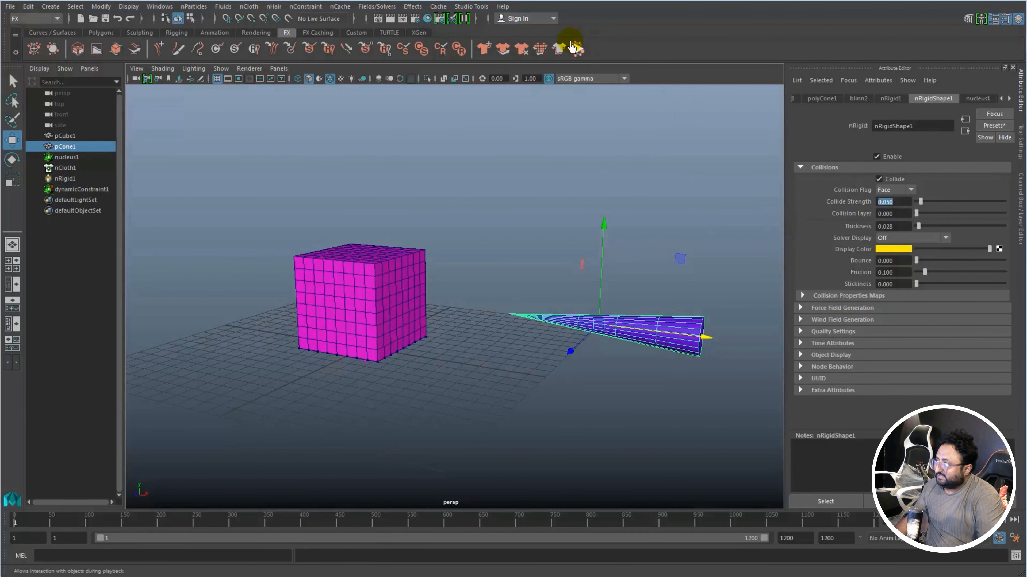
# - Run interactive playback and push the cone horizontally into the cube to test Collide Strength 0.05
pyautogui.click(578, 49)
pyautogui.moveTo(702, 336); pyautogui.dragTo(389, 344)
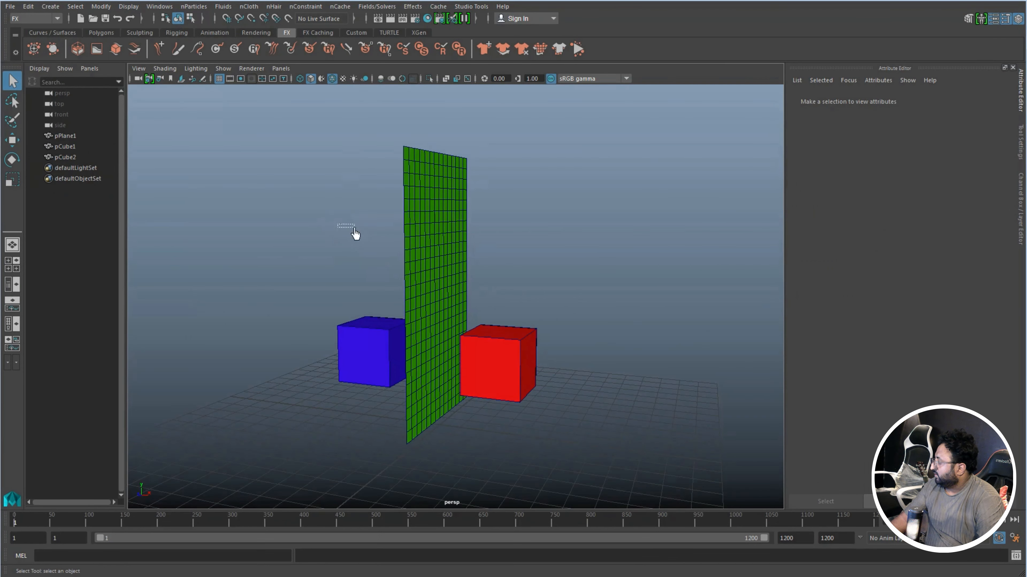
# - Convert the green vertical plane between the two cubes to an nCloth object
pyautogui.click(341, 223)
pyautogui.click(449, 265)
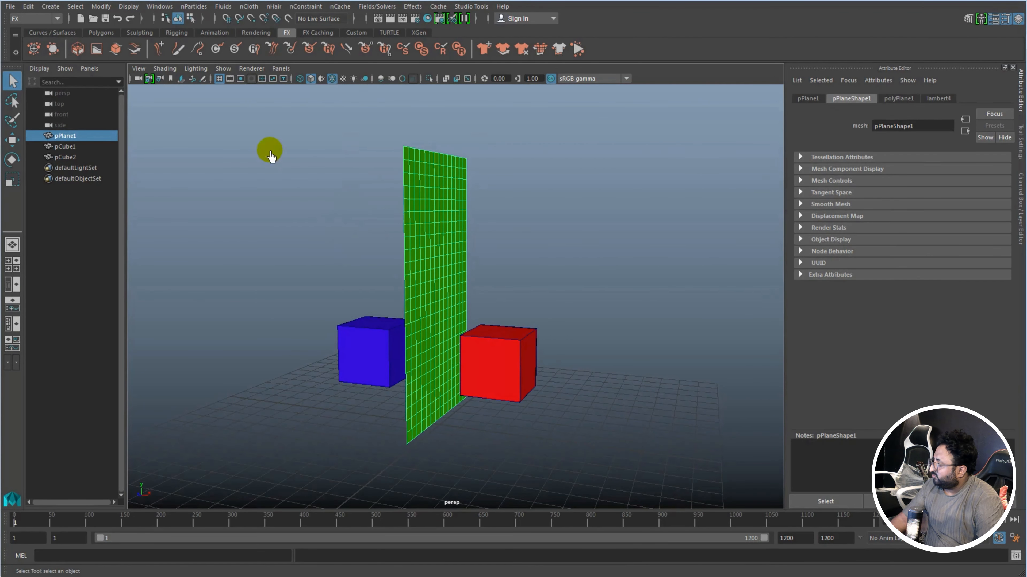
pyautogui.click(28, 19)
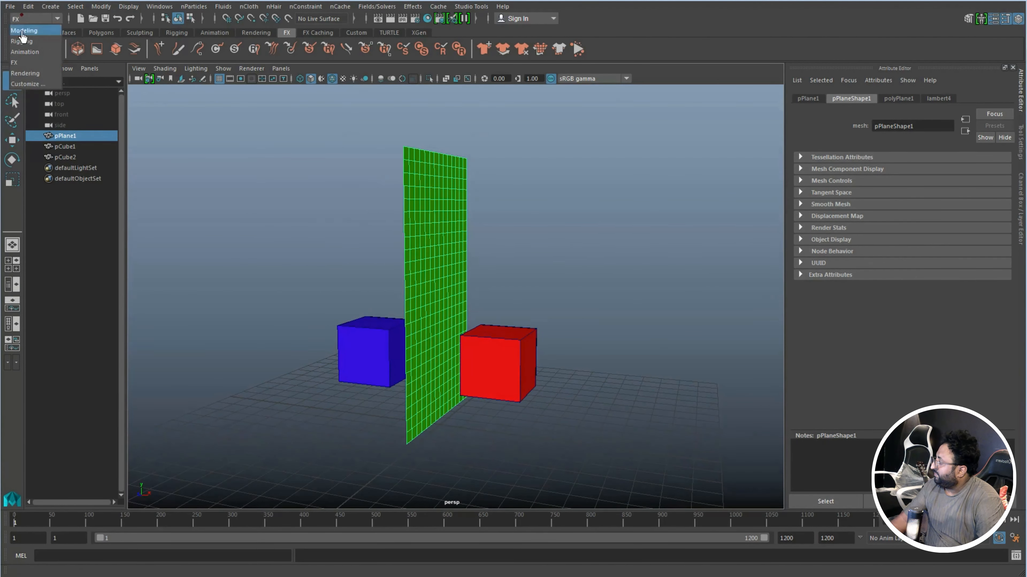
pyautogui.click(20, 64)
pyautogui.click(249, 11)
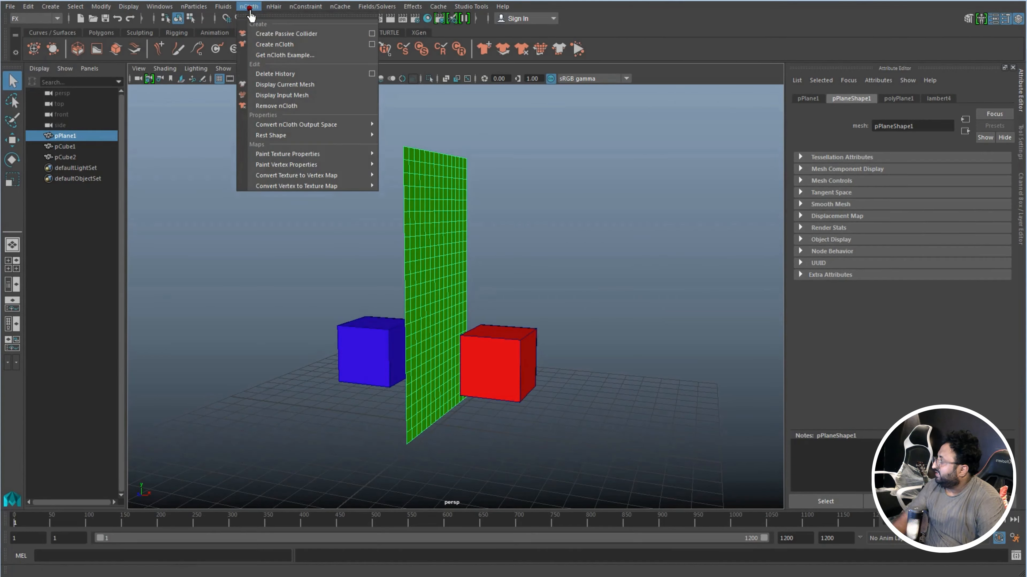
pyautogui.click(311, 48)
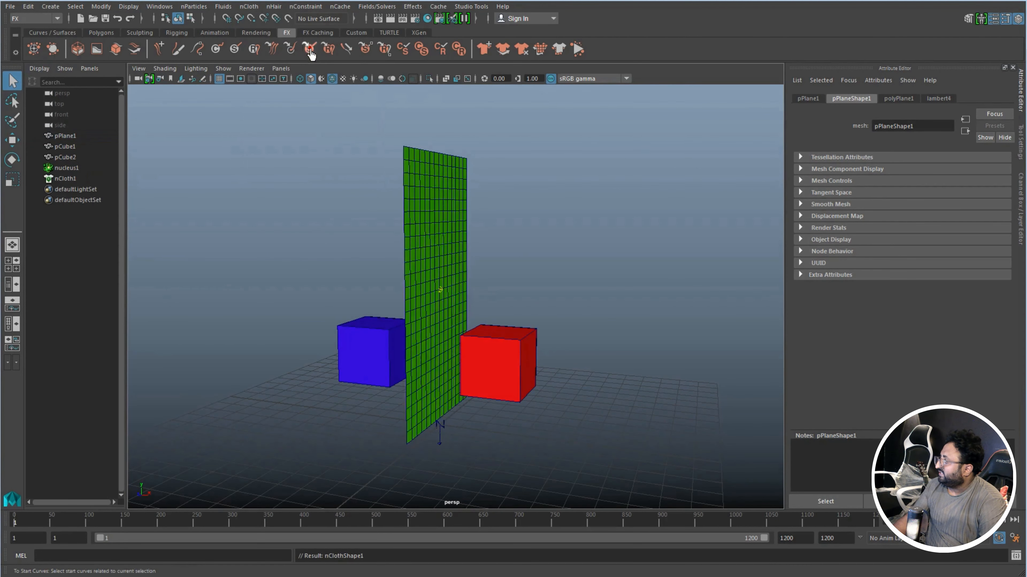
# - Make both the blue and the red cube passive colliders
pyautogui.click(359, 334)
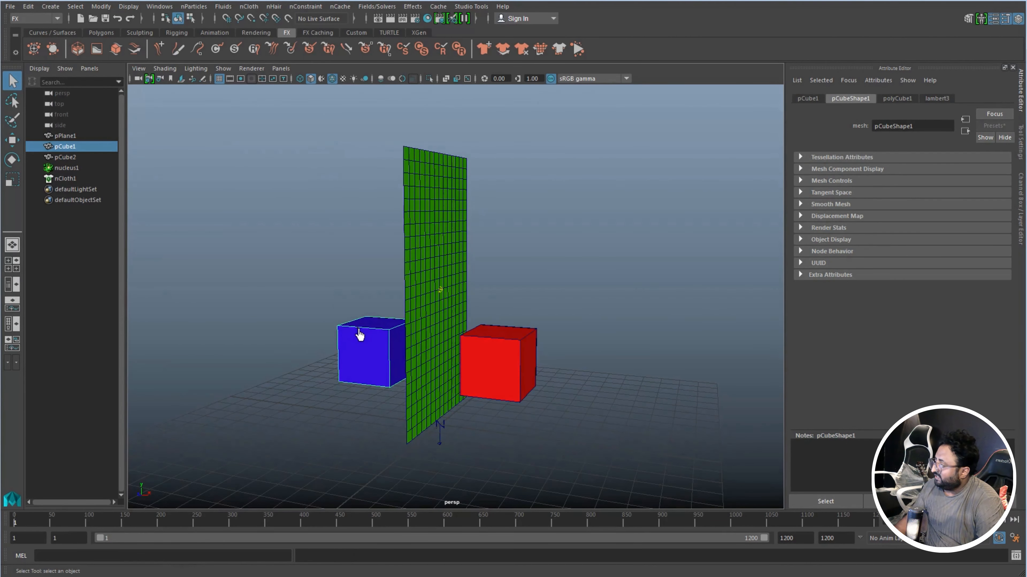
pyautogui.keyDown('shift'); pyautogui.click(476, 350); pyautogui.keyUp('shift')
pyautogui.click(249, 6)
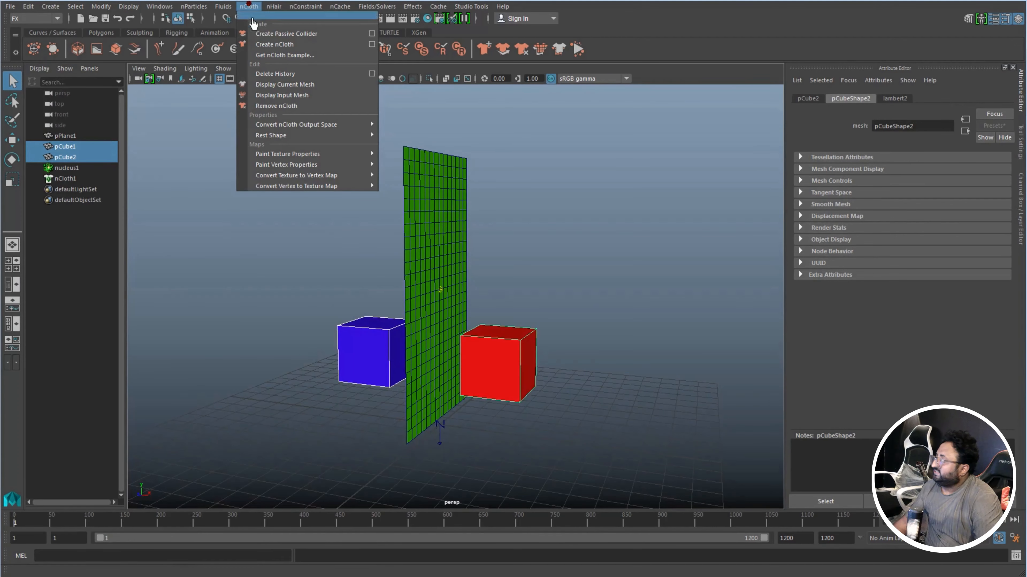
pyautogui.click(317, 34)
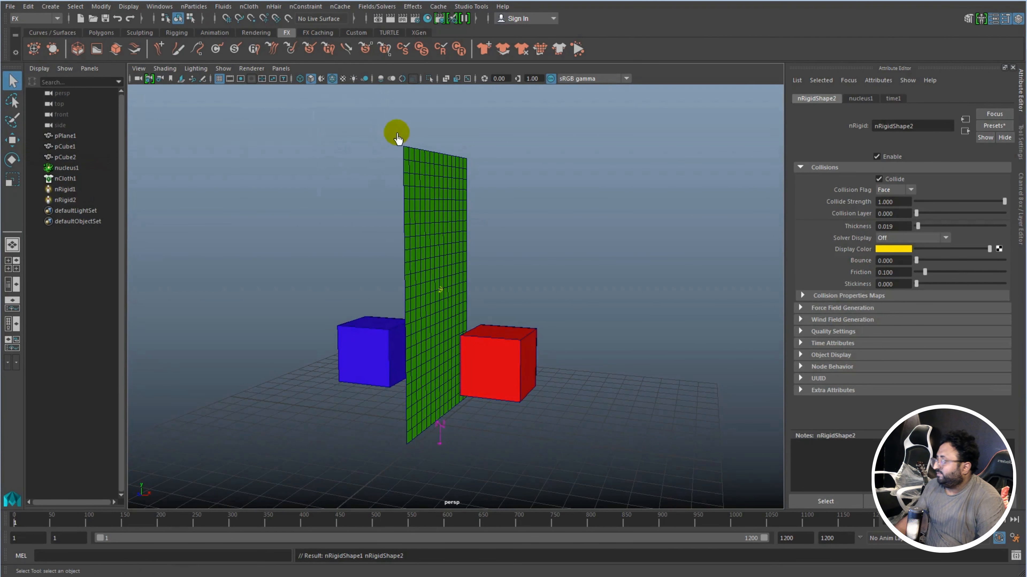
# - Pin the cloth plane's top row of vertices with a Transform Constraint
pyautogui.click(436, 182)
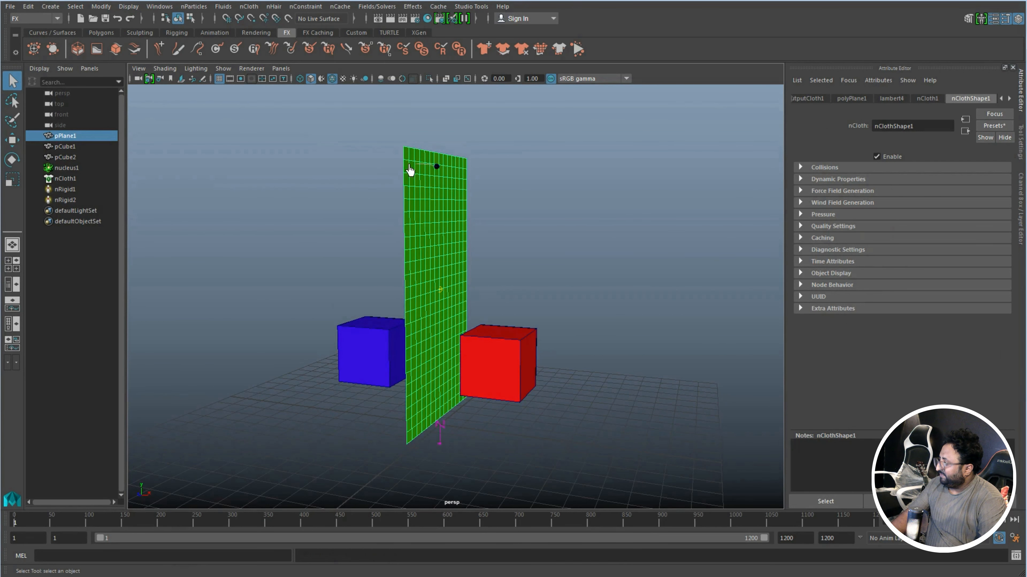
pyautogui.moveTo(409, 170); pyautogui.dragTo(394, 164, button='right')
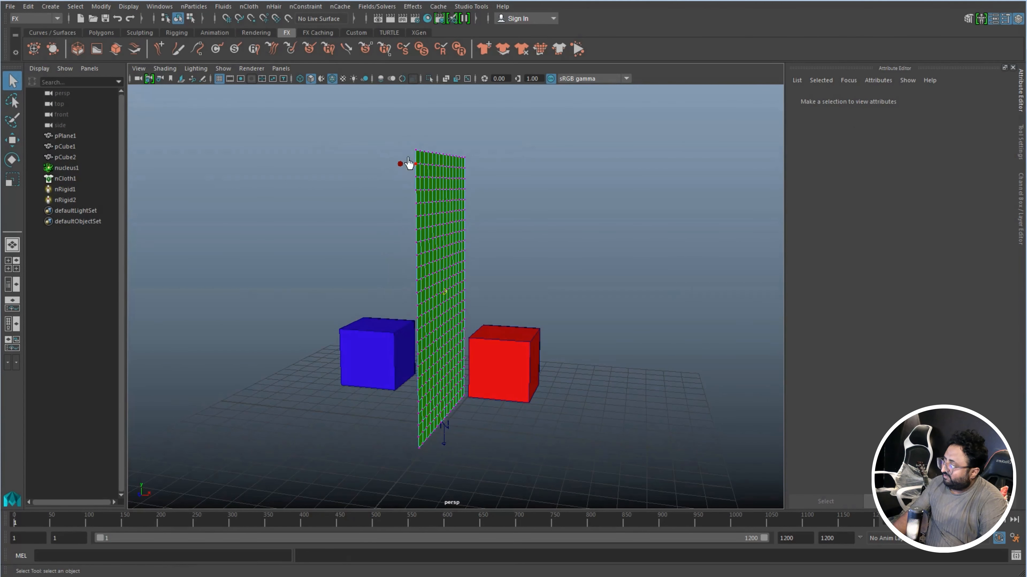
pyautogui.moveTo(396, 132); pyautogui.dragTo(407, 137)
pyautogui.moveTo(487, 159); pyautogui.dragTo(484, 157)
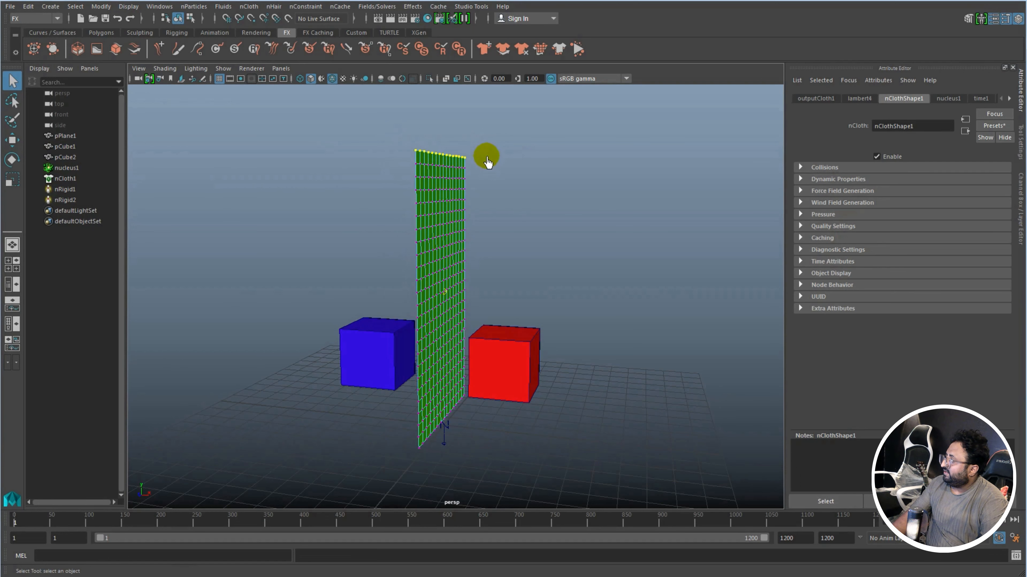
pyautogui.click(305, 9)
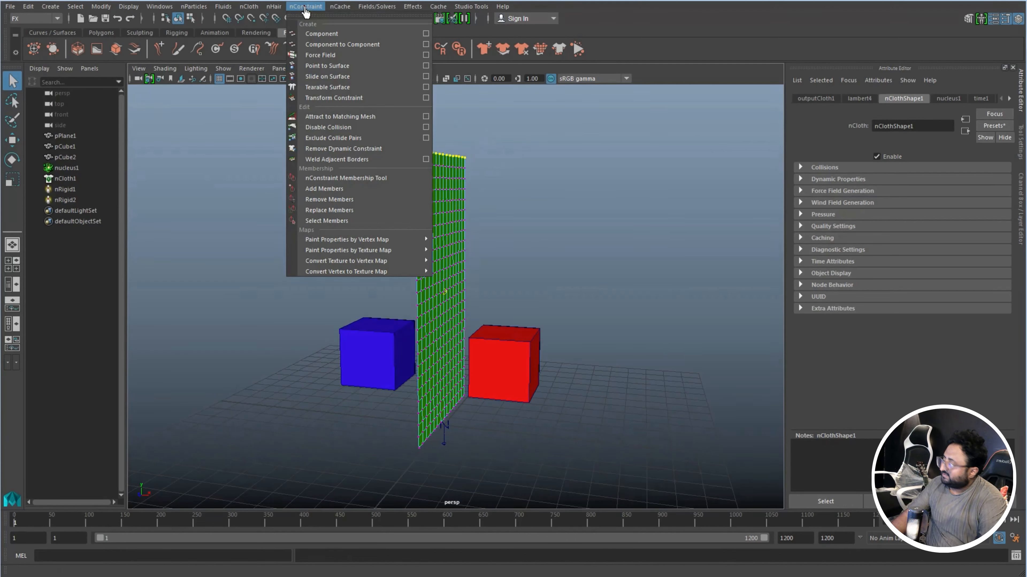
pyautogui.click(372, 98)
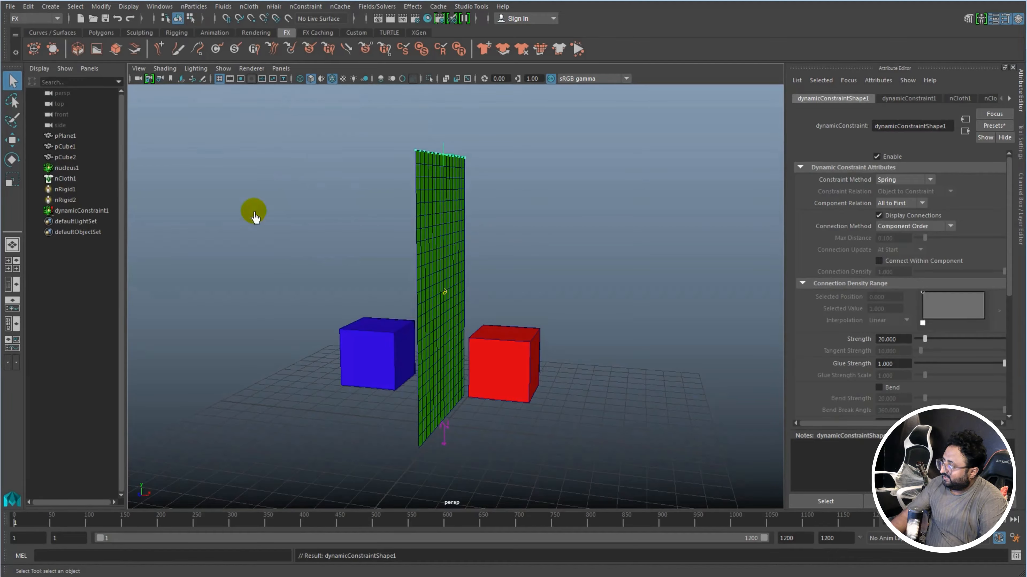
# - Set the nucleus solver's Space Scale to 0.3
pyautogui.click(62, 168)
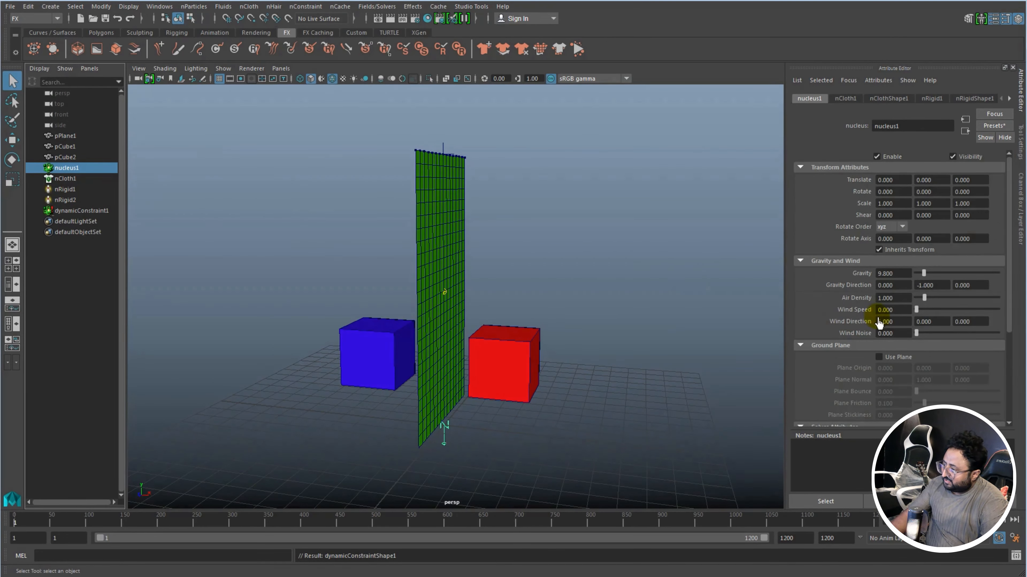
pyautogui.scroll(-3, 879, 323)
pyautogui.scroll(-3, 902, 392)
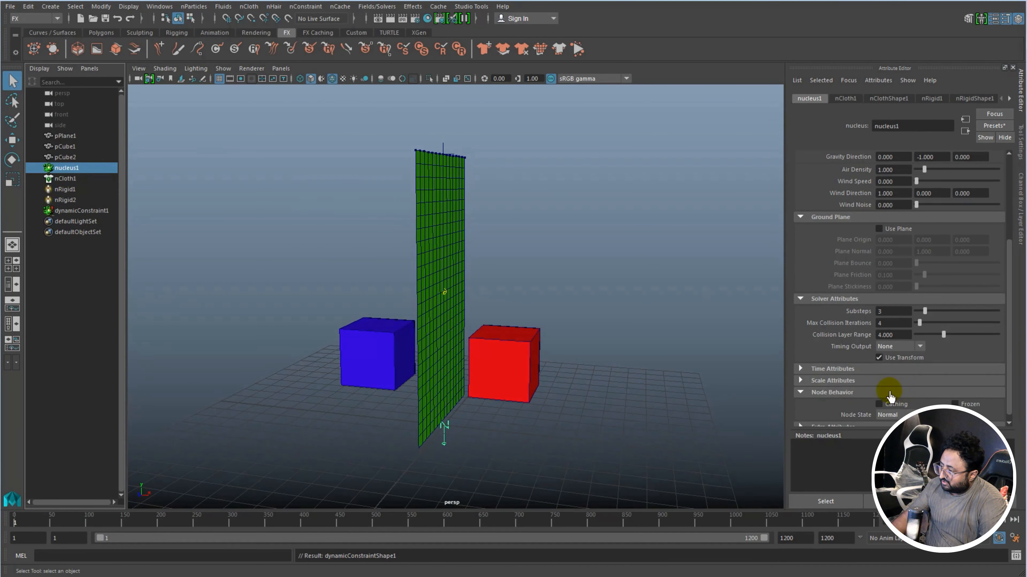
pyautogui.click(864, 381)
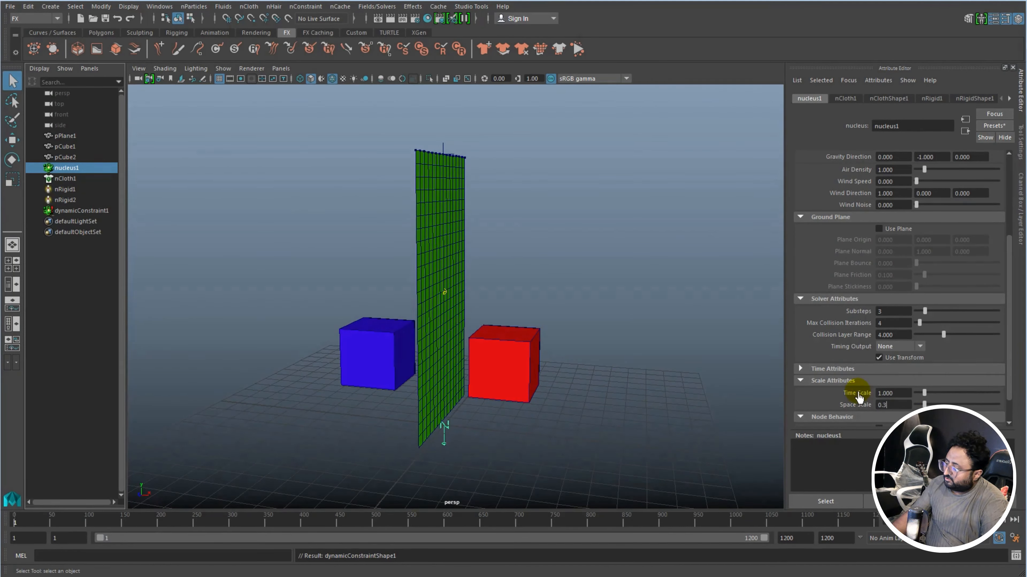
pyautogui.click(602, 343)
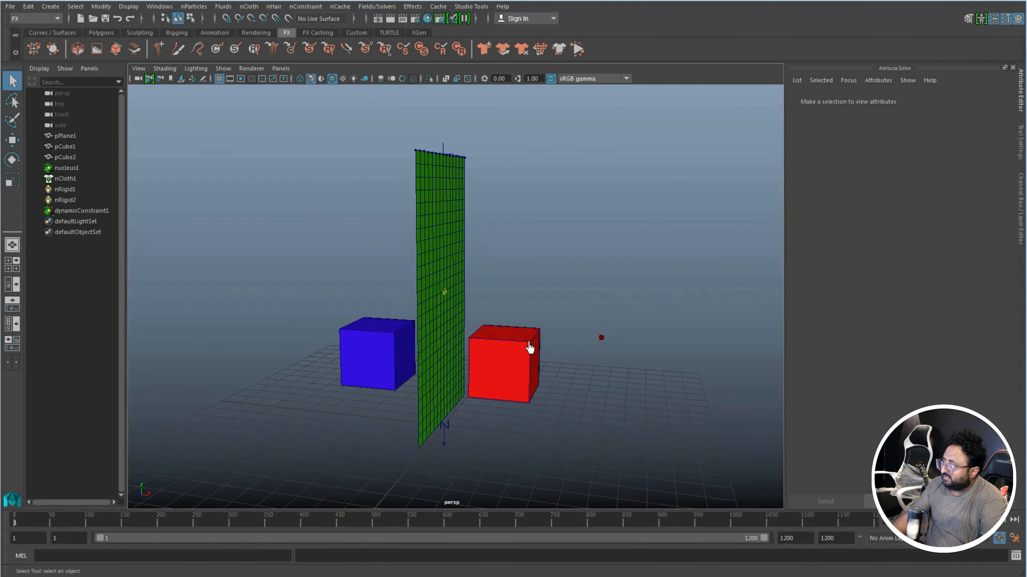
# - Keep the blue cube's Collide Strength at 1 and set the red cube's Collide Strength to 0.1
pyautogui.click(371, 335)
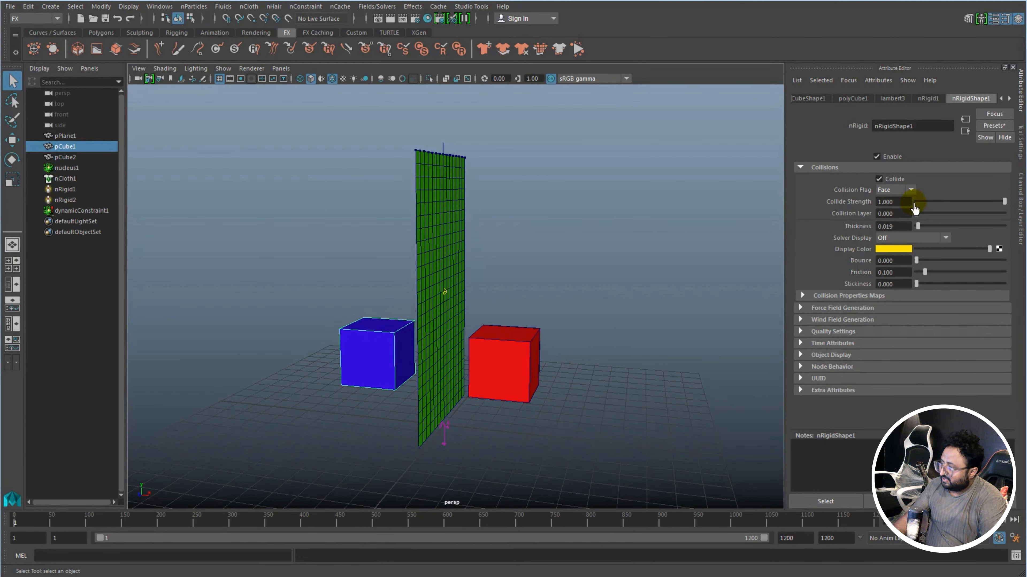
pyautogui.click(898, 204)
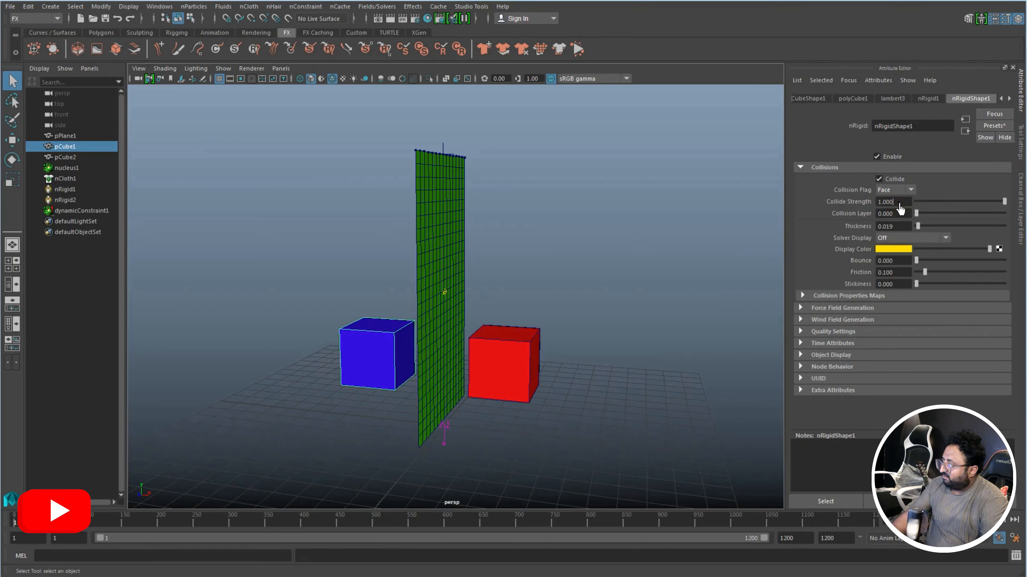
pyautogui.click(500, 371)
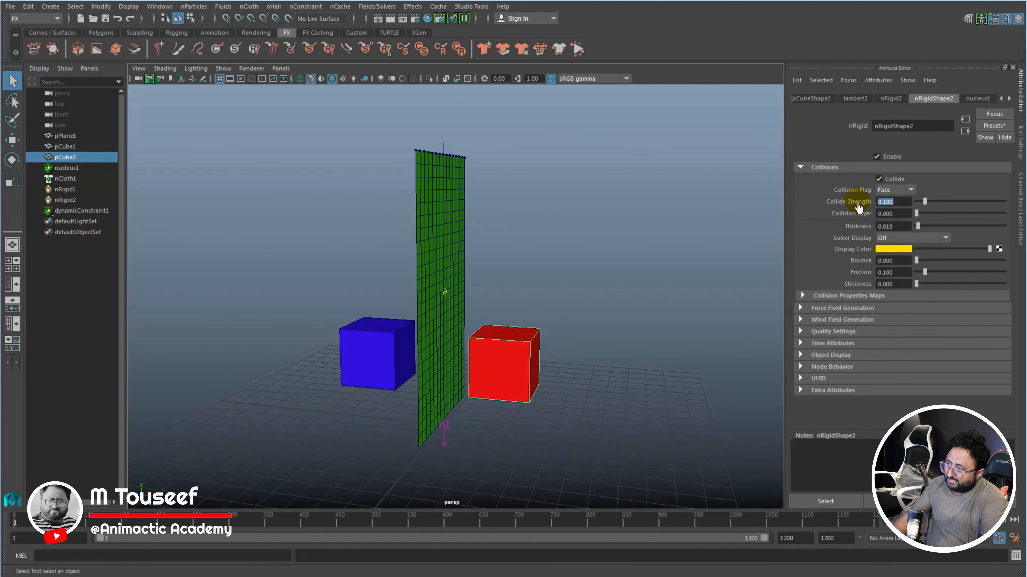
pyautogui.click(617, 313)
# - Run interactive playback, move the red cube horizontally against the cloth to test its Collide Strength of 0.1, and undo the move
pyautogui.click(513, 355)
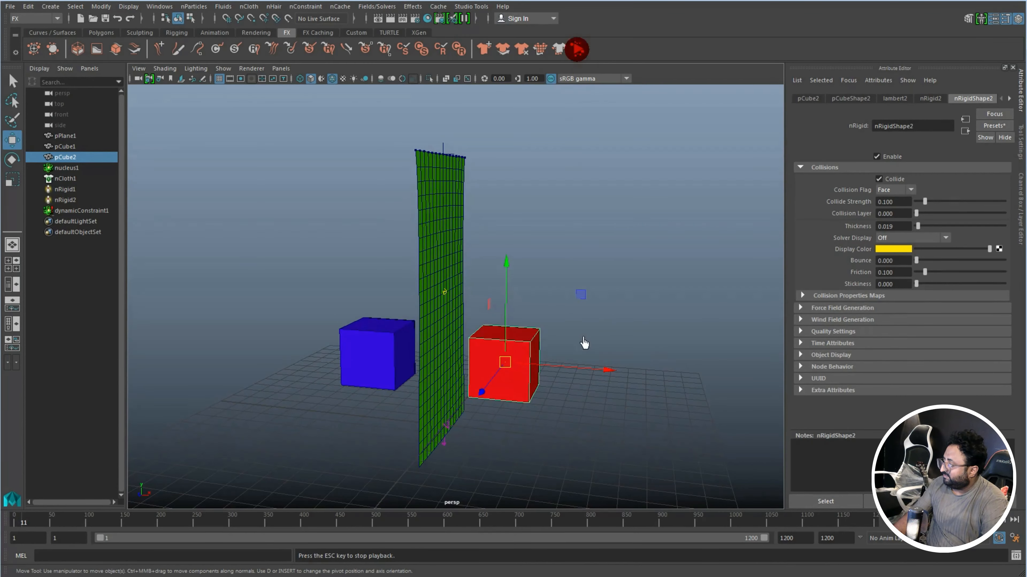
pyautogui.moveTo(608, 375); pyautogui.dragTo(604, 373)
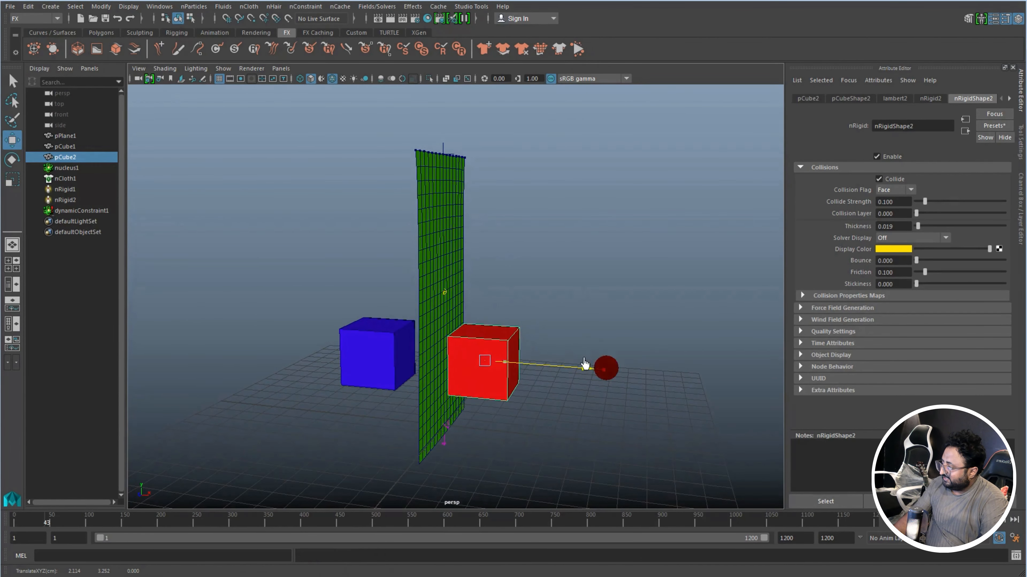
pyautogui.moveTo(551, 353); pyautogui.dragTo(621, 341)
pyautogui.hotkey('ctrl', 'z')
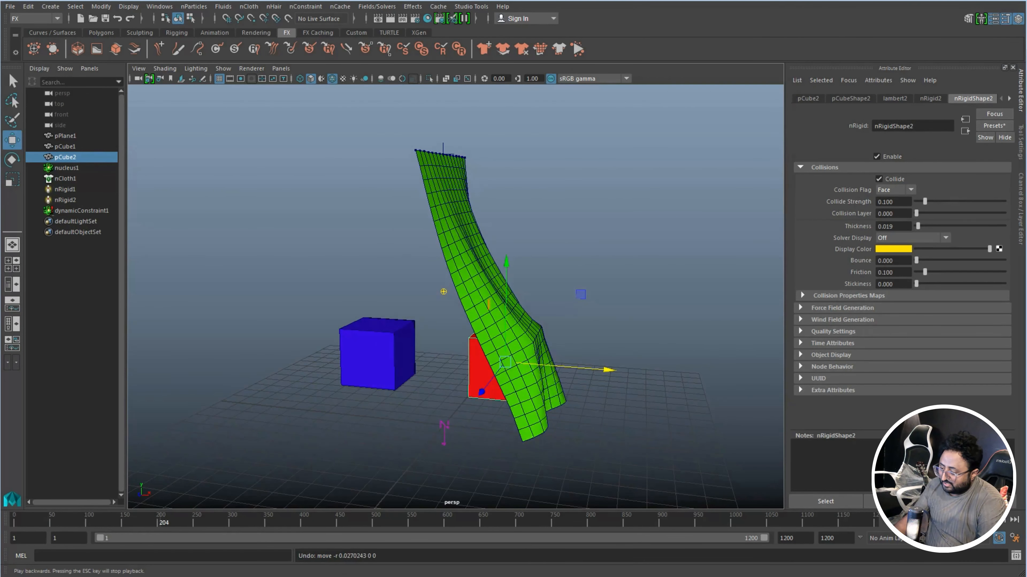
# - Rewind the simulation, return the red cube's Collide Strength to 1 and lower the blue cube's Collide Strength
pyautogui.hotkey('alt', 'shift', 'v')
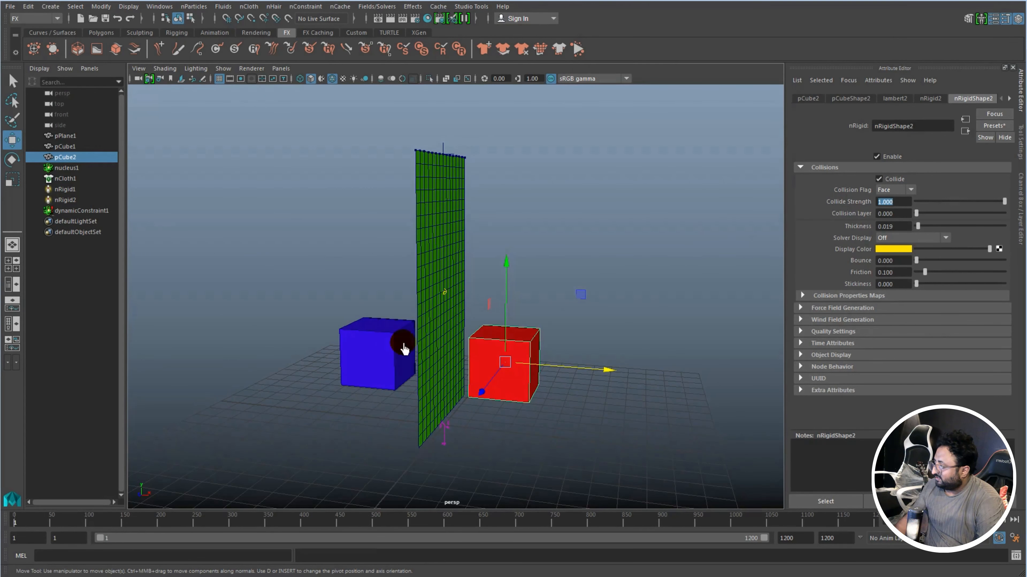
pyautogui.click(382, 341)
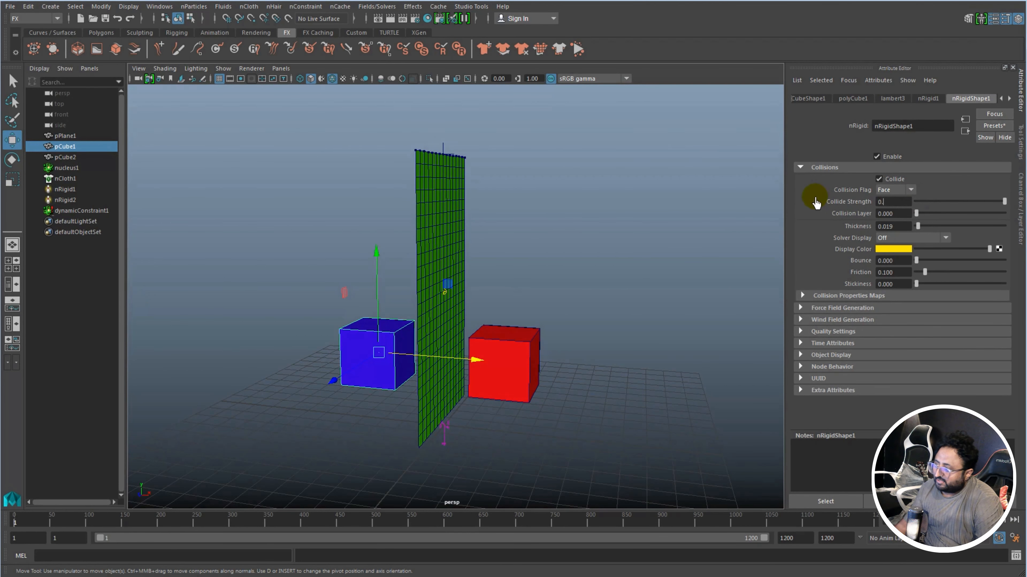
pyautogui.click(640, 333)
# - Run interactive playback, push the red cube against the cloth at Collide Strength 1, undo the move and rewind
pyautogui.click(527, 352)
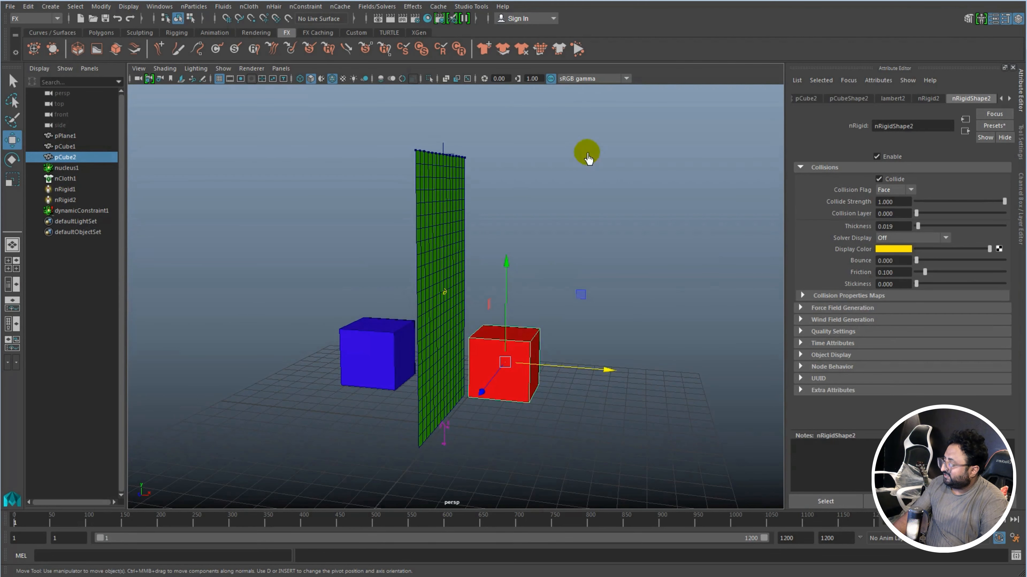
pyautogui.click(577, 49)
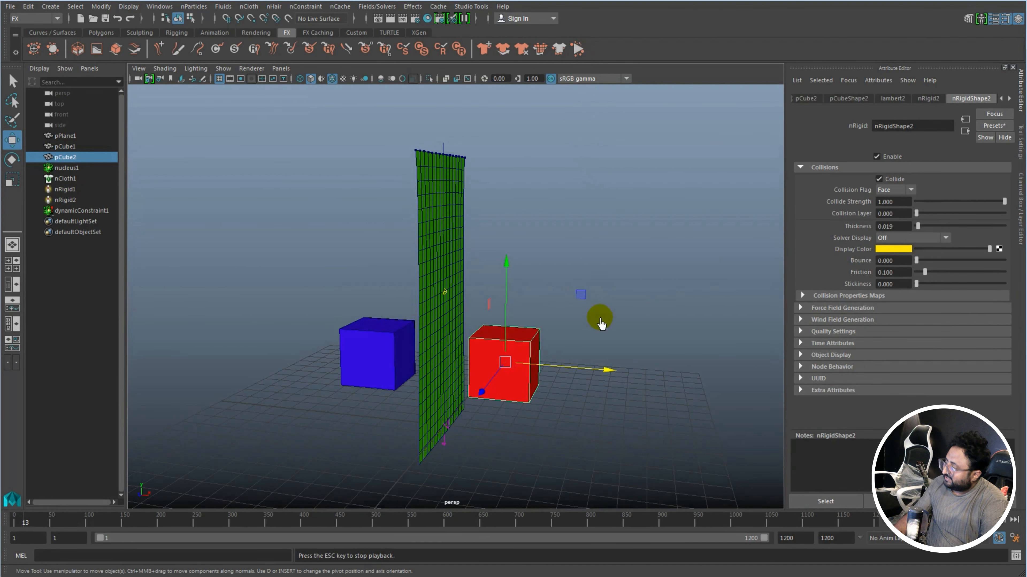
pyautogui.moveTo(607, 376); pyautogui.dragTo(607, 350)
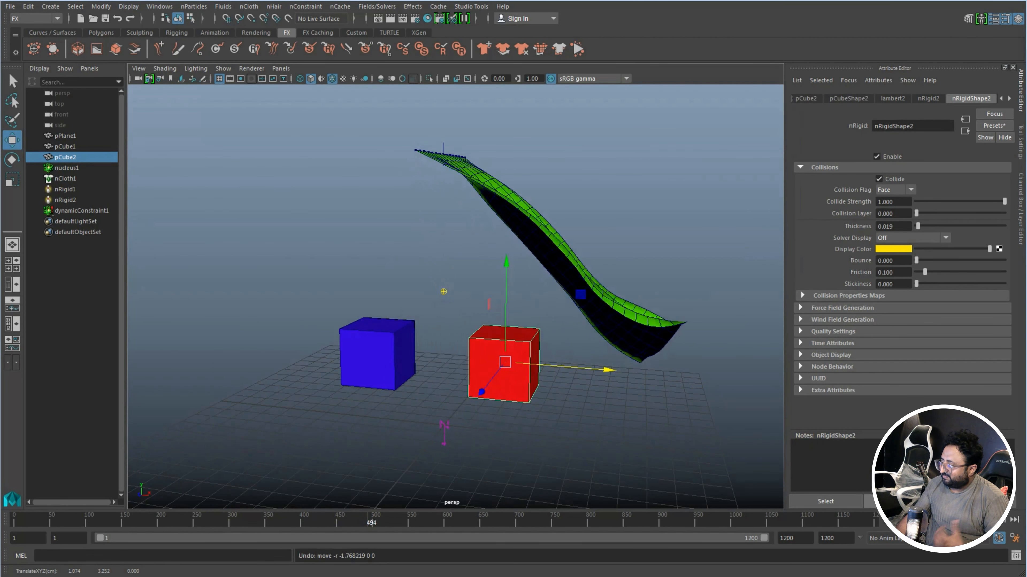
pyautogui.click(929, 520)
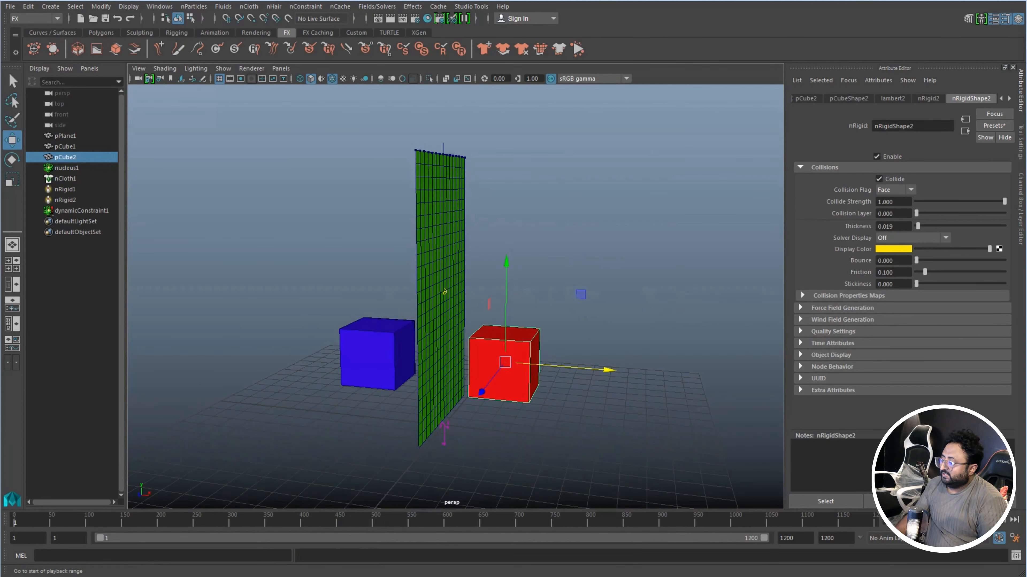
# - With the blue cube's Collide Strength at 0.1, test moving the red cube against the cloth in interactive playback and rewind
pyautogui.click(387, 347)
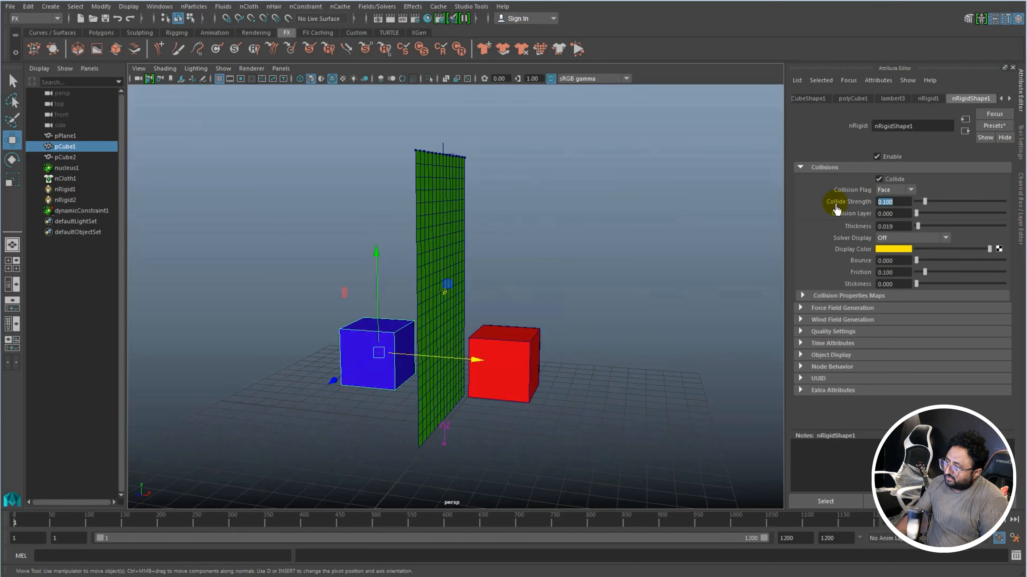
pyautogui.click(511, 366)
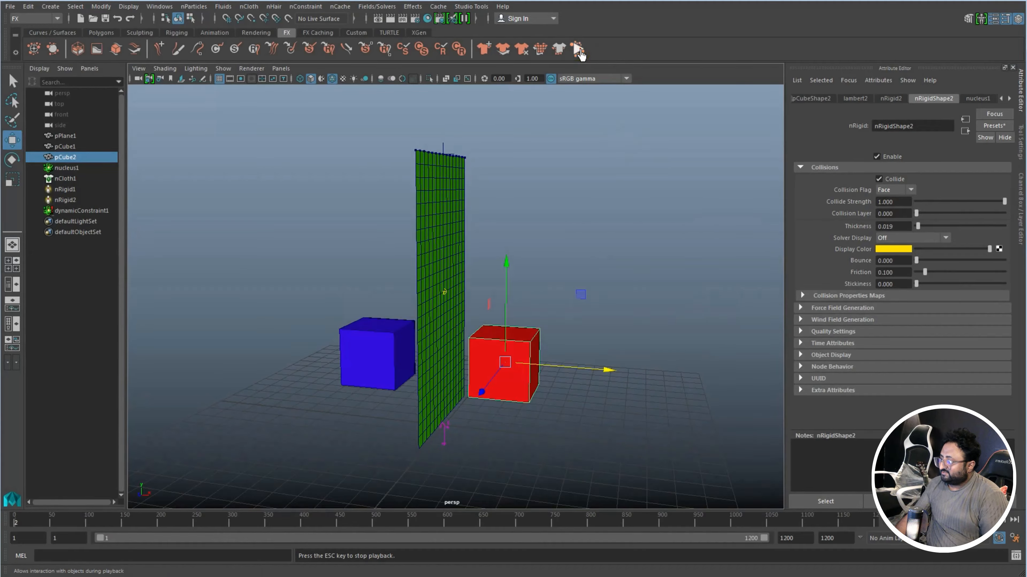
pyautogui.moveTo(606, 369); pyautogui.dragTo(604, 347)
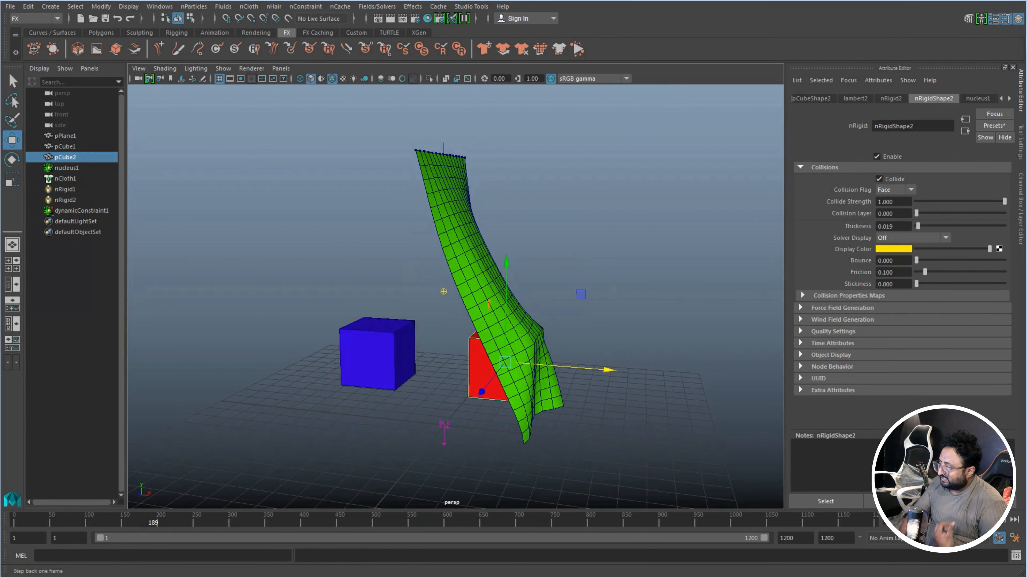
pyautogui.click(924, 520)
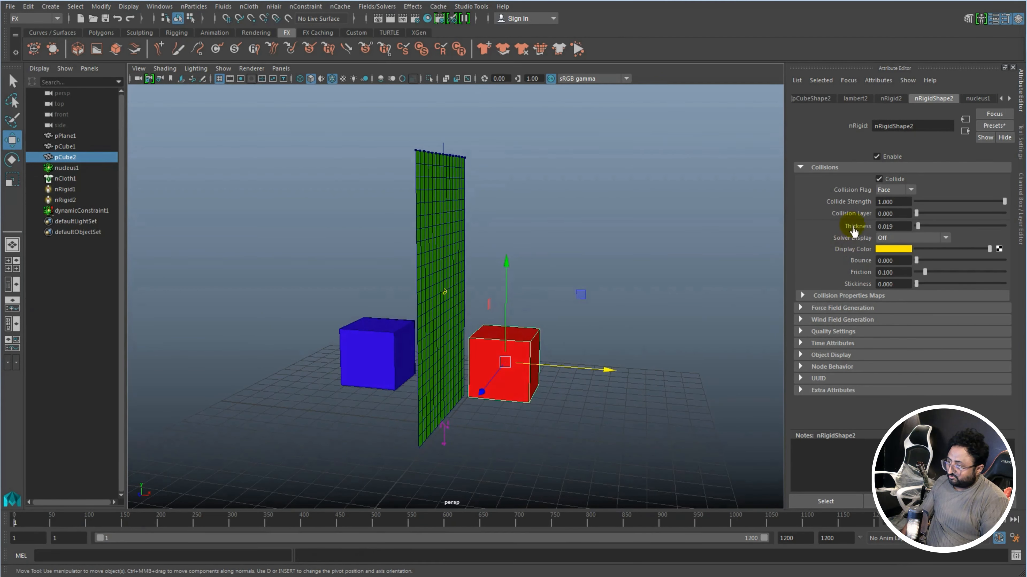
# - Set the blue cube's Collide Strength to 1 and the red cube's Collide Strength to 3
pyautogui.click(390, 359)
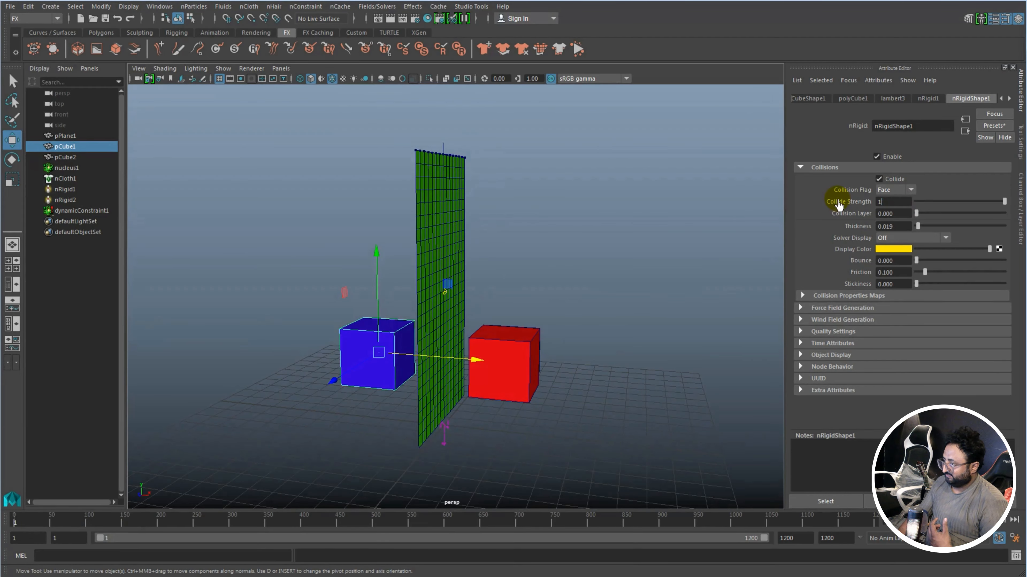
pyautogui.click(537, 367)
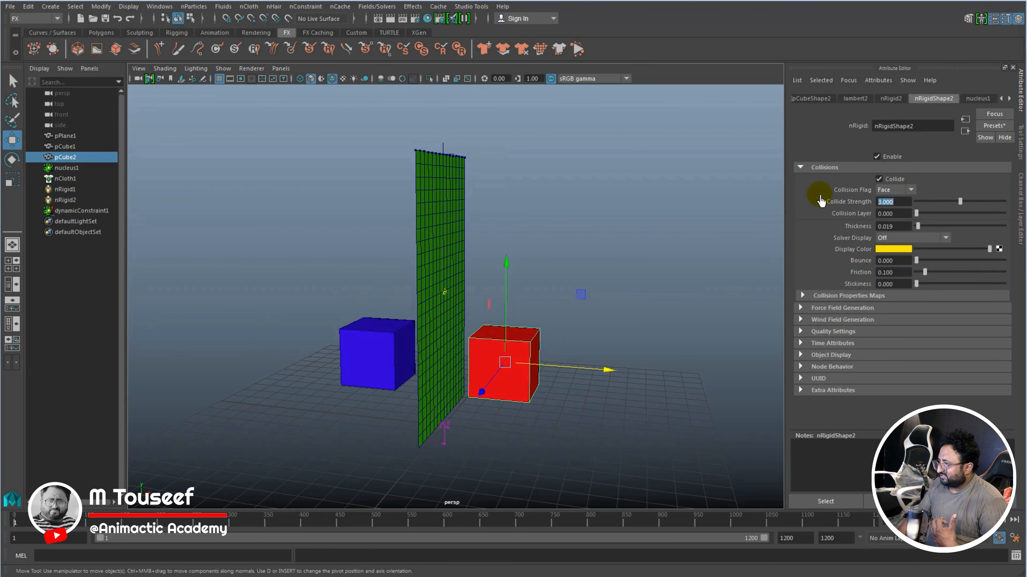
pyautogui.click(651, 297)
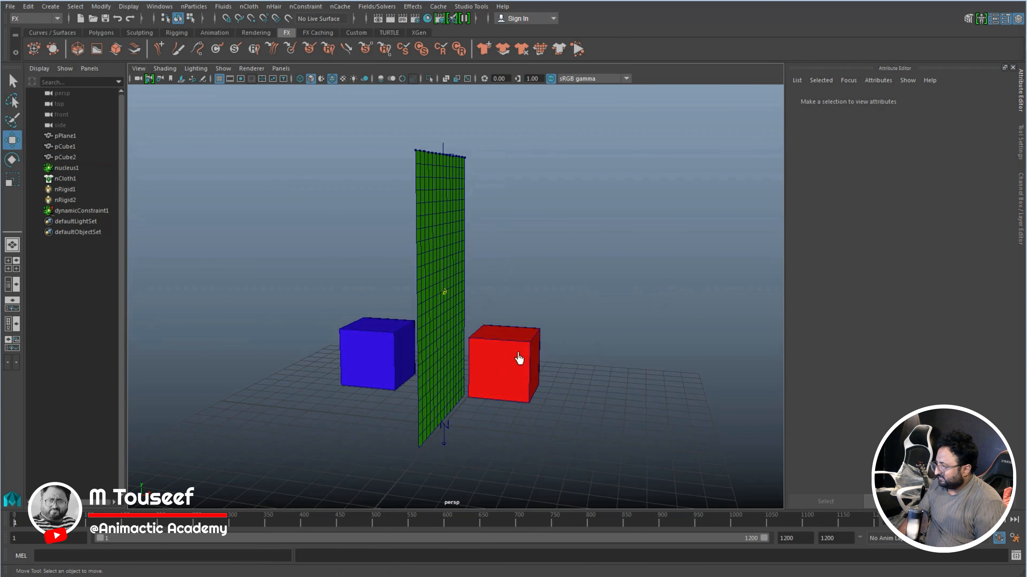
# - Run interactive playback with the red cube selected to test its Collide Strength of 3
pyautogui.click(519, 358)
pyautogui.click(578, 48)
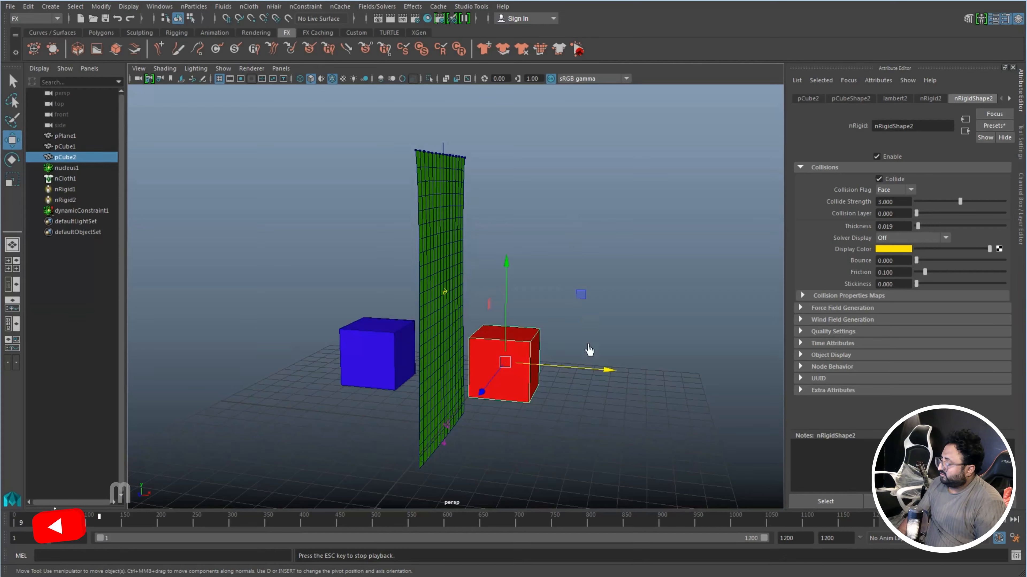